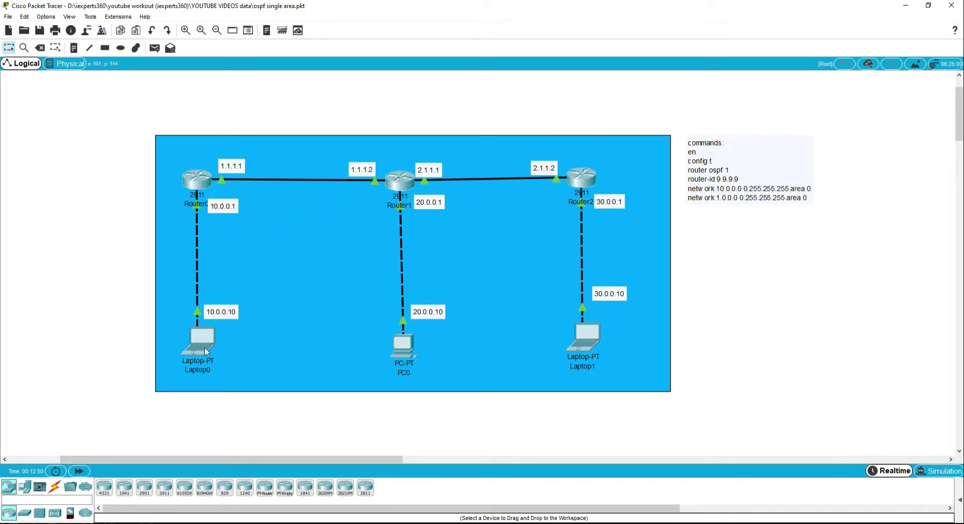
Step: Open Router0's command-line interface and bring up the user EXEC prompt
left_click(199, 186)
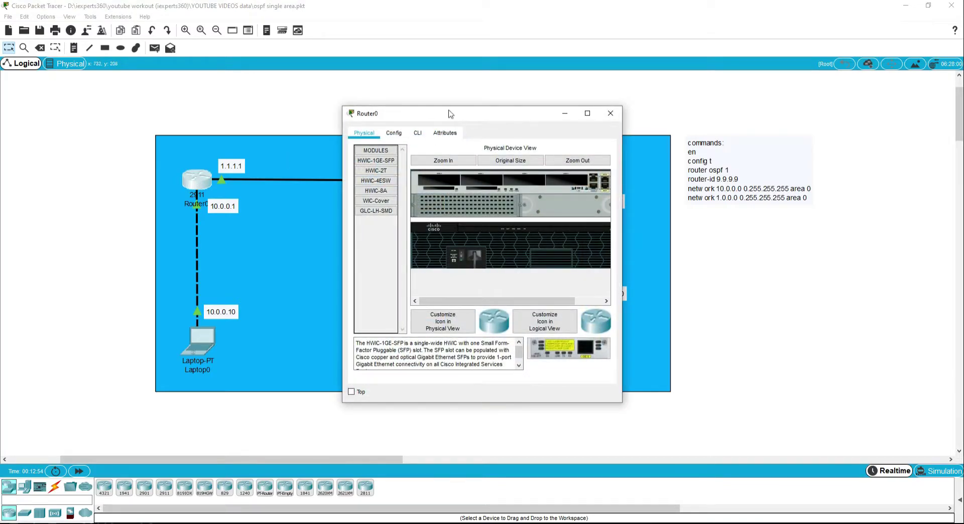
left_click_drag(448, 111, 472, 105)
left_click(442, 125)
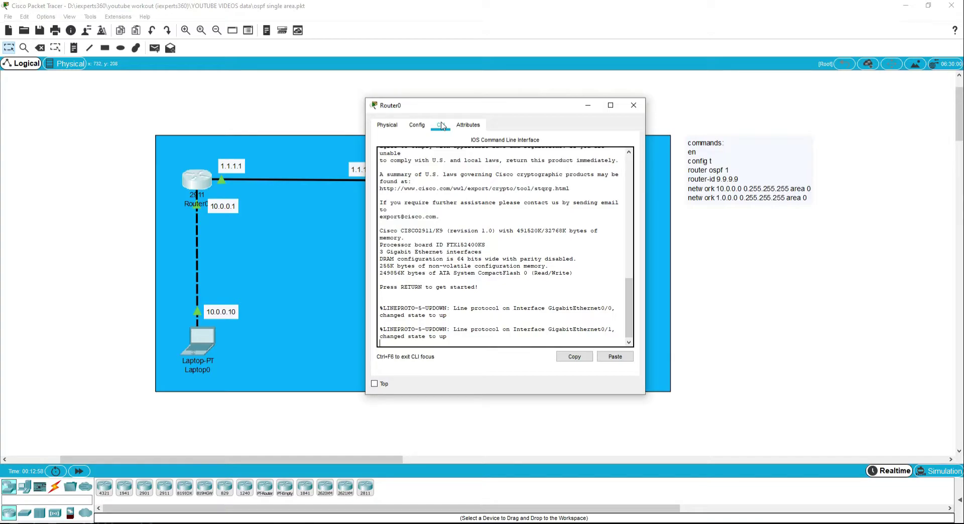
key("Return")
key("Return")
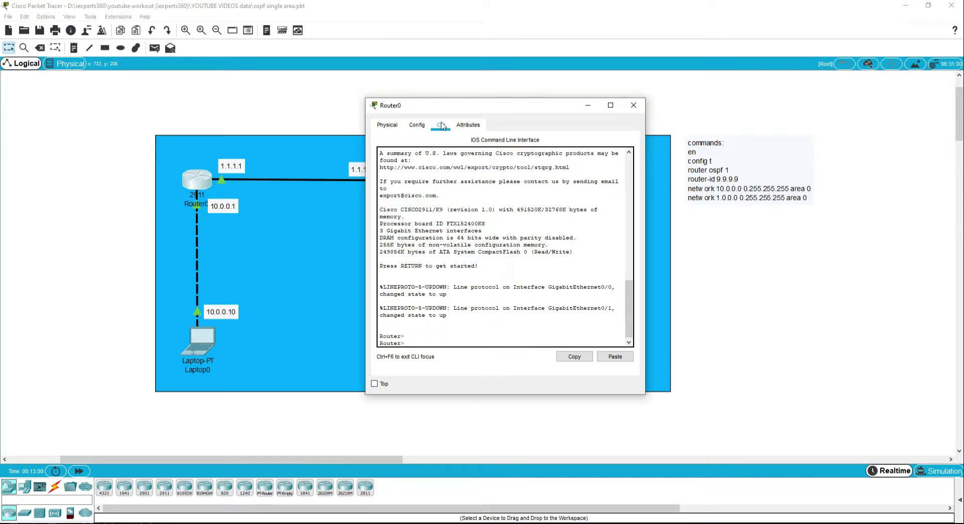
Step: Set the preferences to always show port labels in the logical workspace
left_click(69, 17)
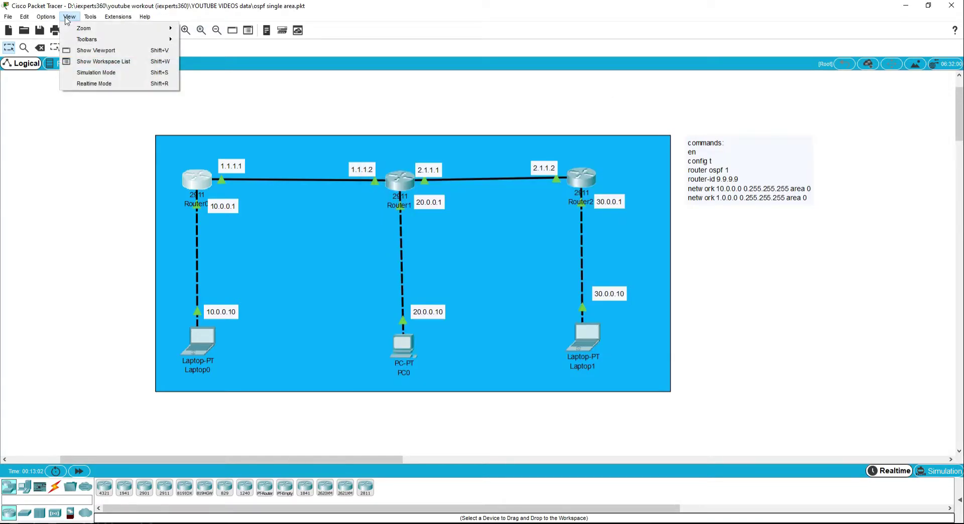
left_click(44, 21)
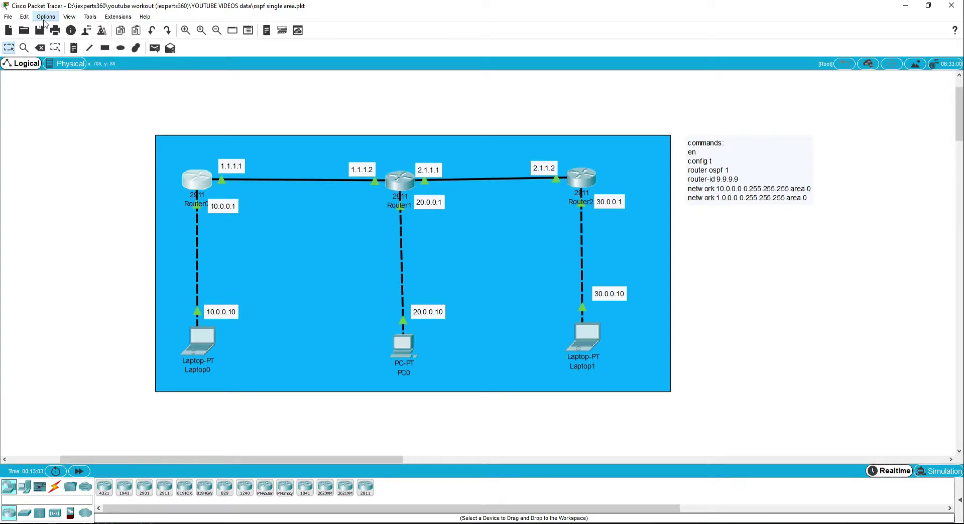
left_click(45, 17)
left_click(57, 28)
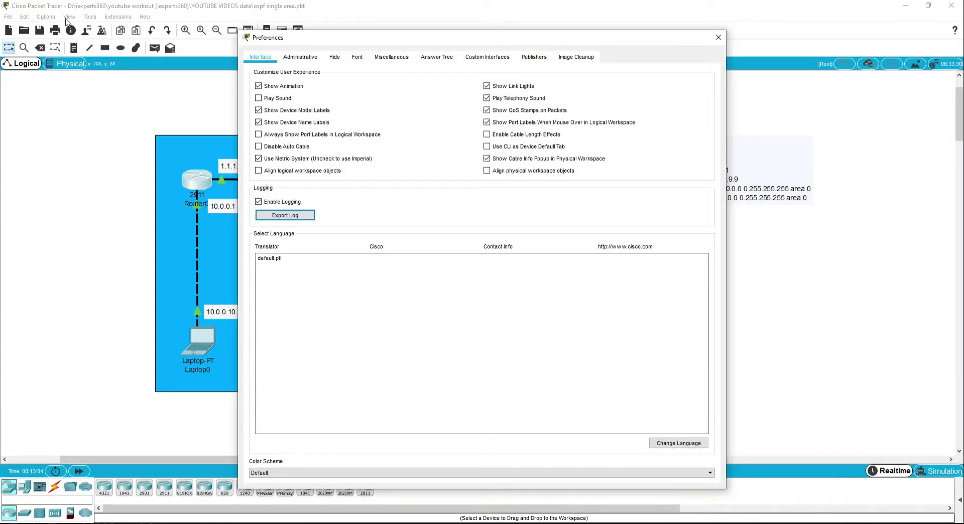
left_click(259, 135)
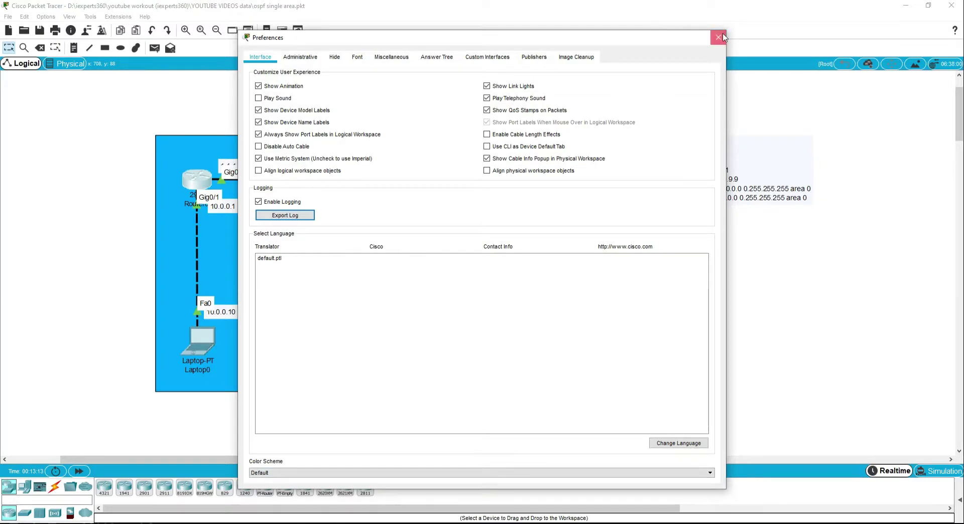
left_click(719, 36)
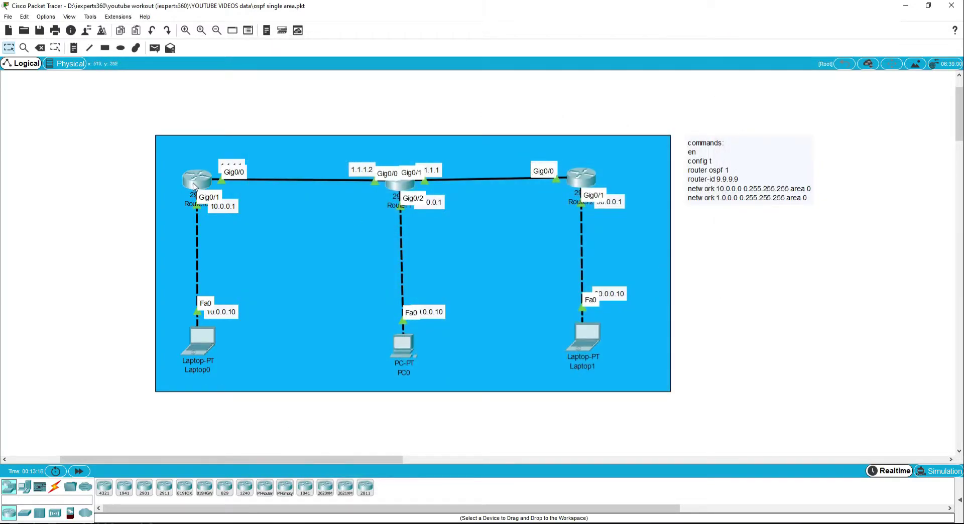
Step: Move the 1.1.1.1, 1.1.1.2, 2.1.1.1, 20.0.0.1, 30.0.0.1, 30.0.0.10, 10.0.0.10 and 10.0.0.1 labels clear of the port labels
left_click_drag(232, 161, 234, 158)
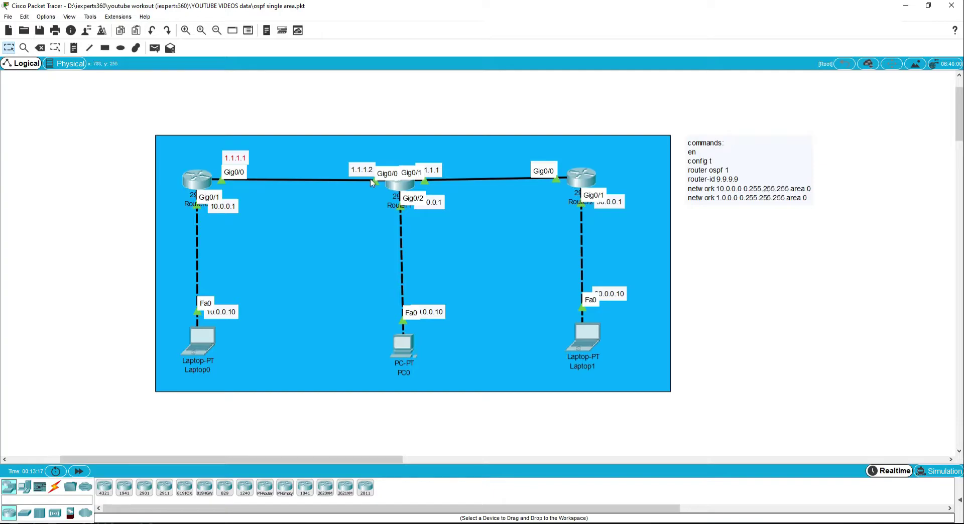
left_click_drag(372, 171, 377, 161)
left_click_drag(440, 171, 437, 166)
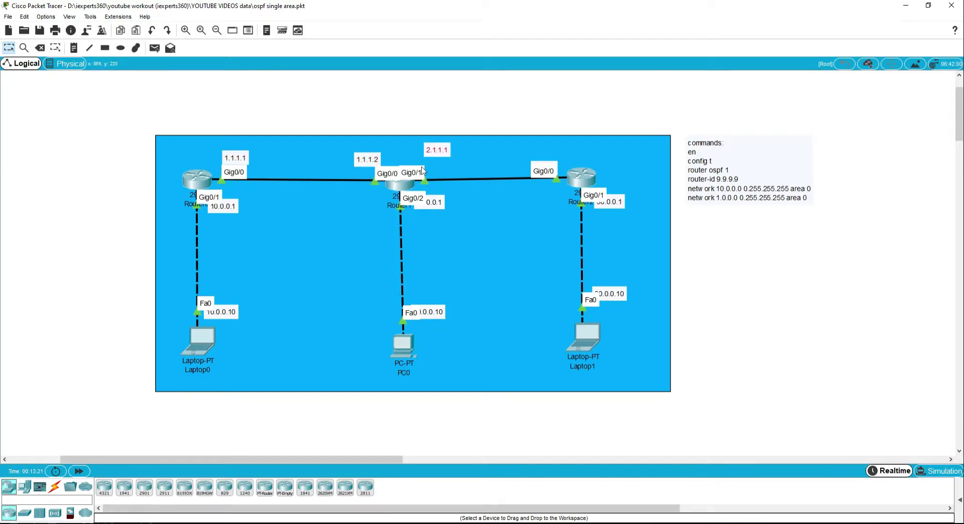
left_click_drag(428, 203, 426, 216)
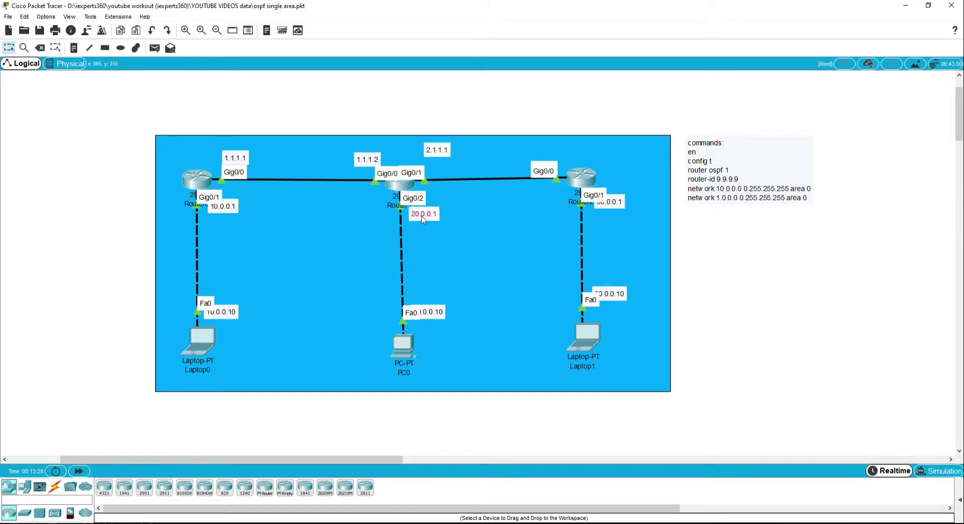
left_click_drag(612, 208, 607, 218)
left_click_drag(608, 296, 602, 285)
left_click_drag(238, 313, 254, 304)
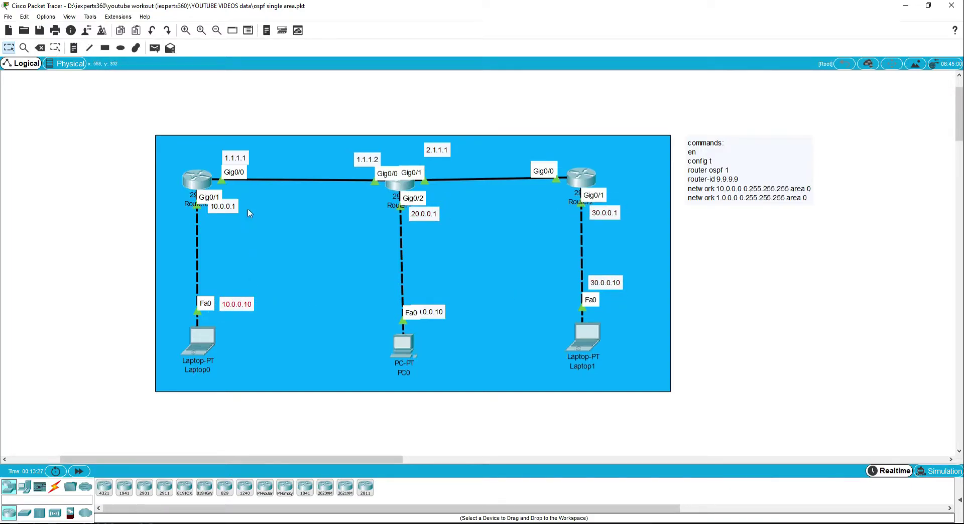
left_click_drag(240, 208, 257, 203)
Step: Reopen Router0's command line, enter privileged mode with en, and enter global configuration mode with config t
left_click(205, 181)
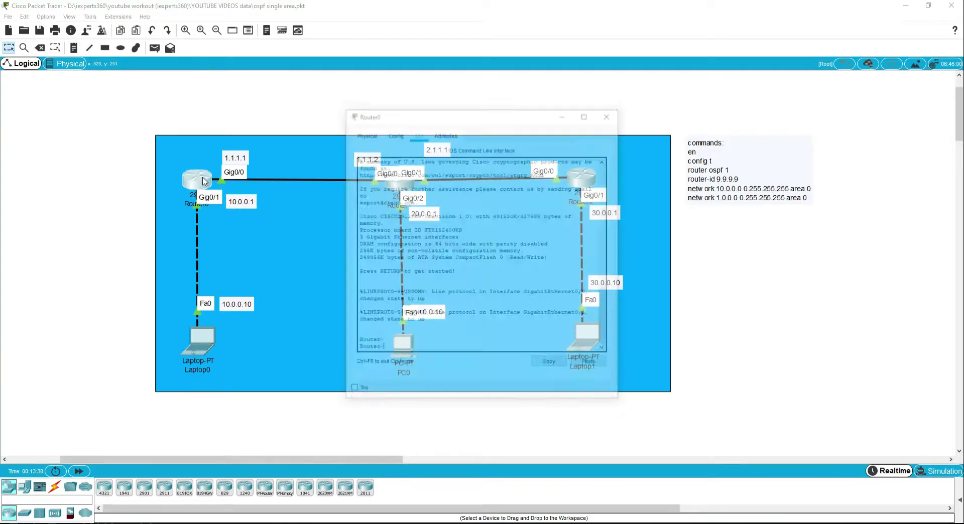
left_click_drag(448, 118, 558, 100)
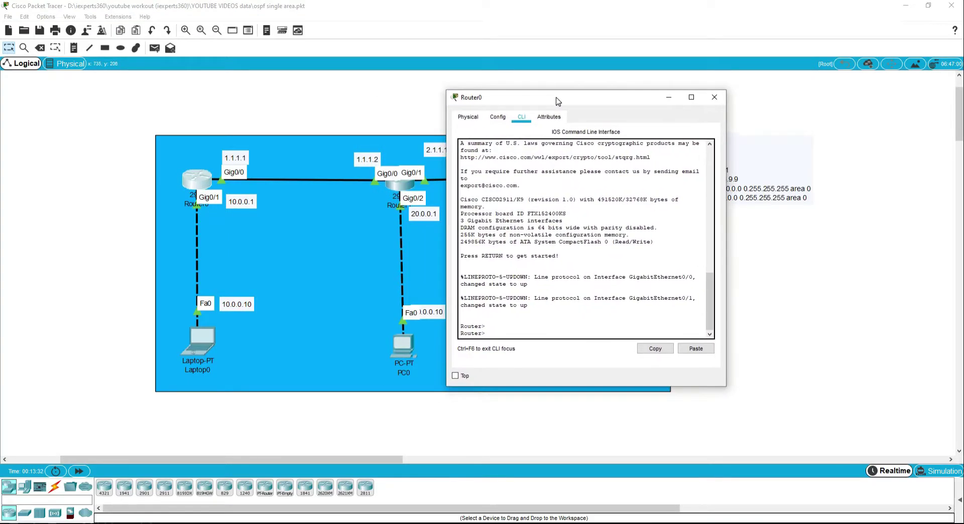
type("en")
key("Return")
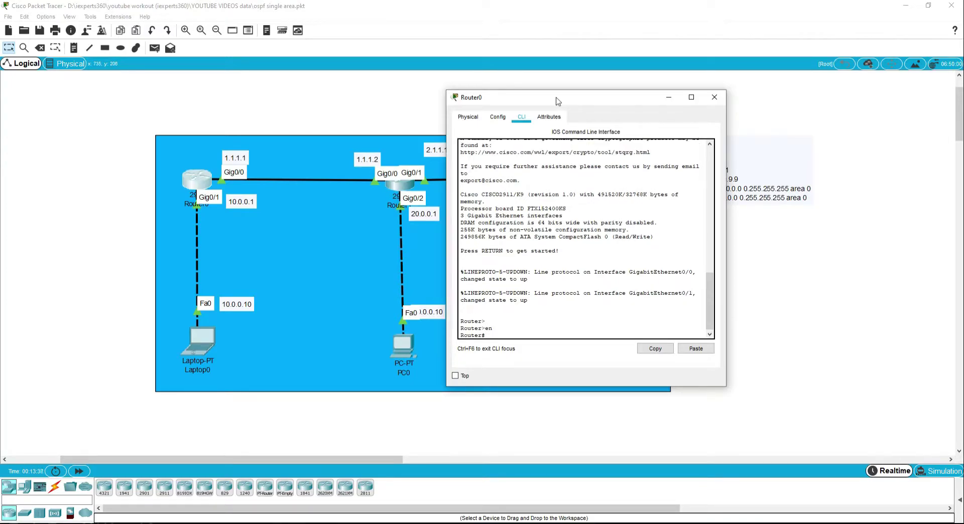
type("config t")
key("Return")
Step: Assign IP address 1.1.1.1 with mask 255.0.0.0 to Router0's gig0/0 interface
type("ig)#int")
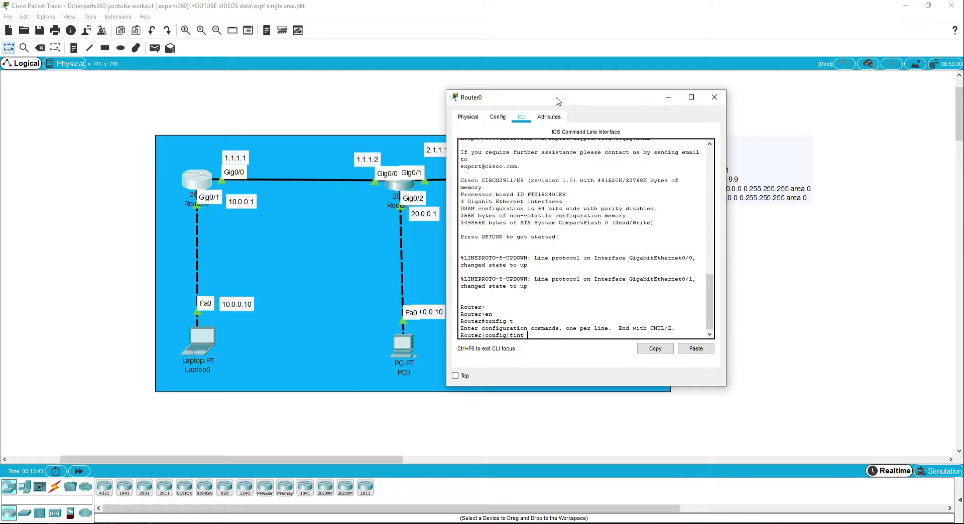
type(" gig0/0")
key("Return")
type("ip add")
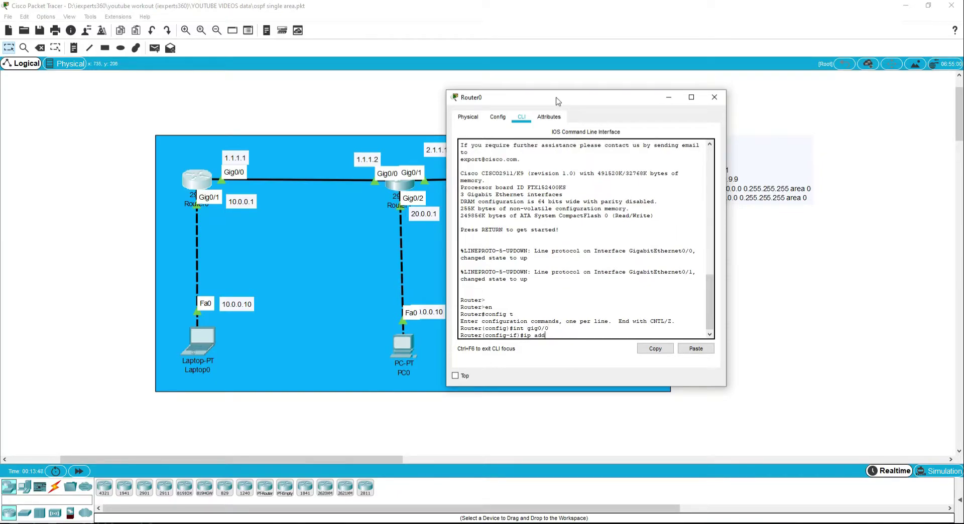
key("Tab")
type("1.1.1")
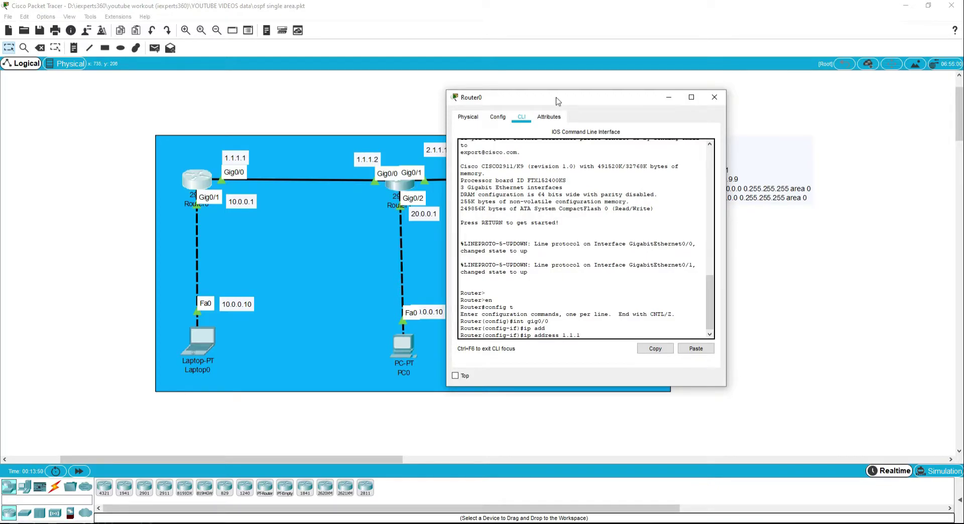
type(".1 255.2")
key("BackSpace")
type("0.0.0")
key("Return")
Step: Enable Router0's gig0/0 interface with no shut and exit to global configuration mode
type("no ")
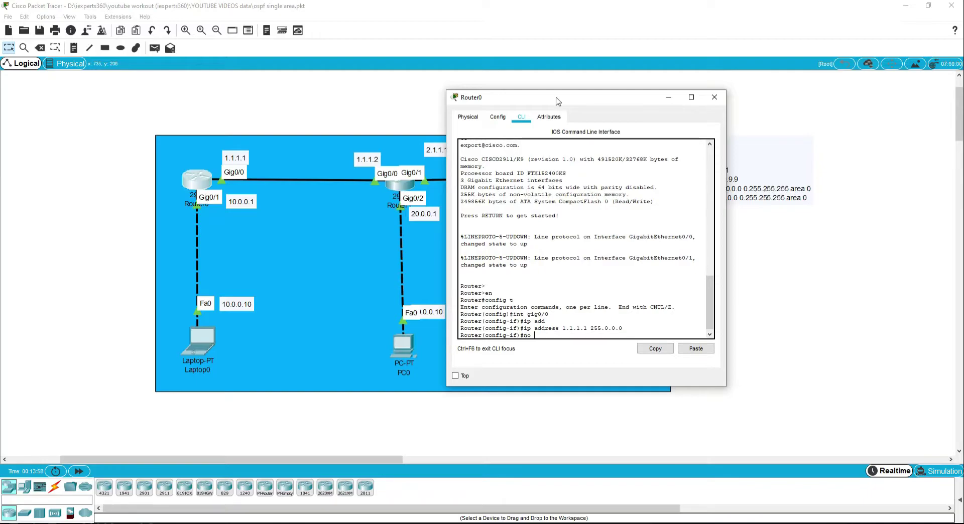
type("shut")
key("Return")
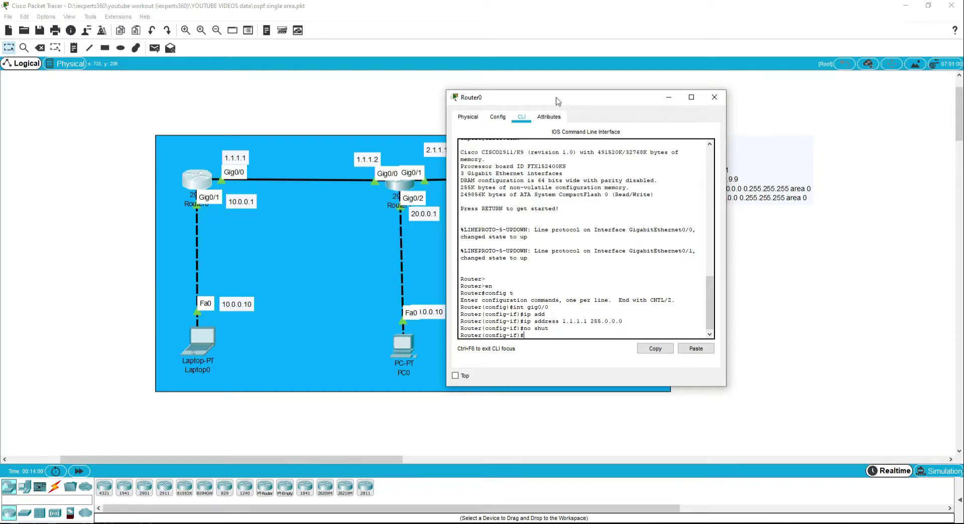
type("exit")
key("Return")
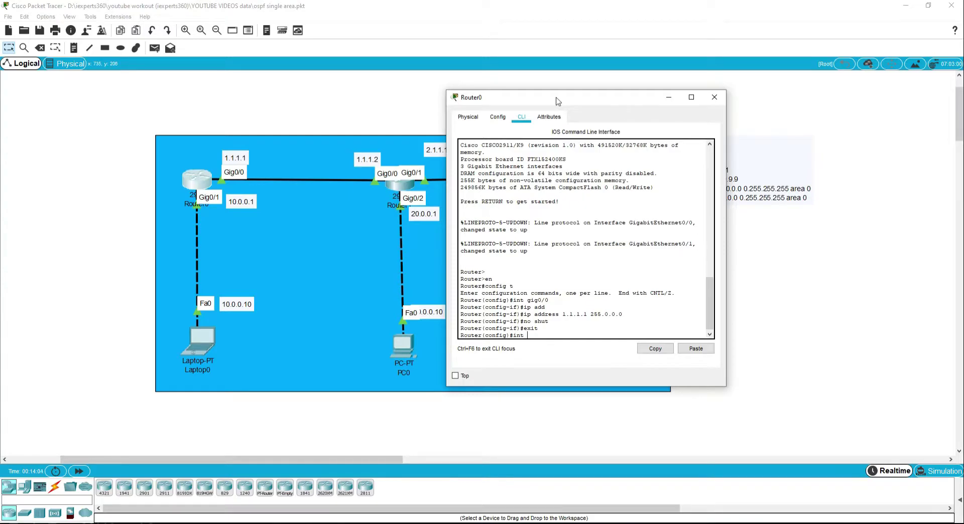
Step: Assign IP address 10.0.0.1 with mask 255.0.0.0 to Router0's gig0/1 interface
type("int gig0/1")
key("Return")
type("ip")
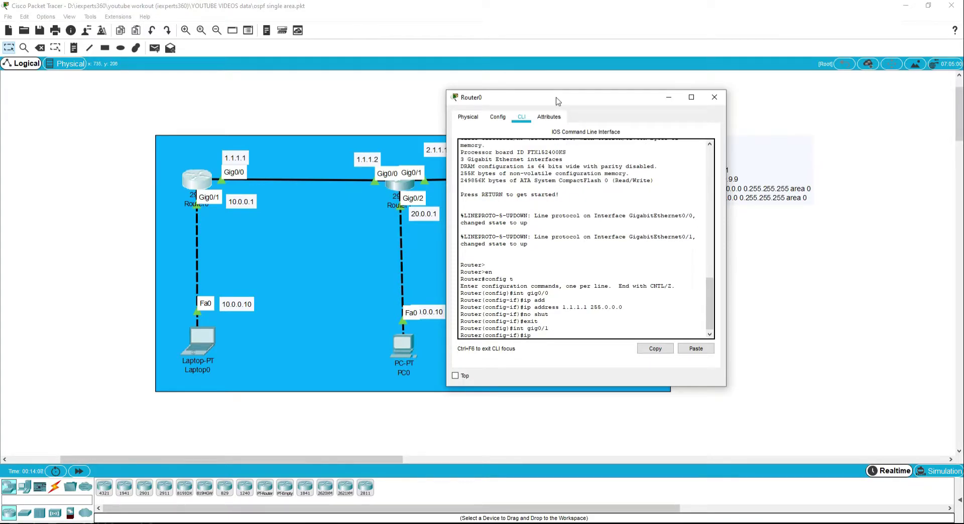
type(" add")
key("Tab")
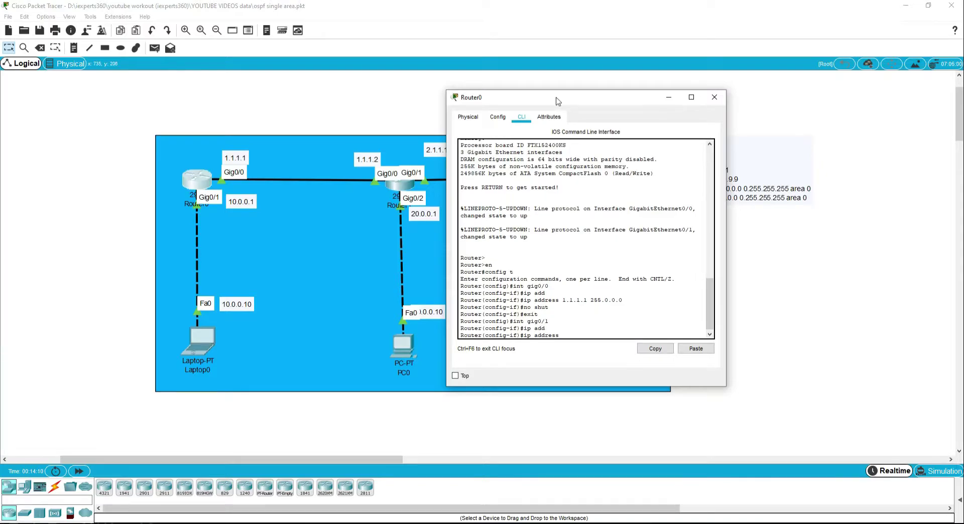
type("10.0.0.1 255.0.0.0")
key("Return")
Step: Enable Router0's gig0/1 interface with no shut and exit its interface configuration
type("nfig-if)#n")
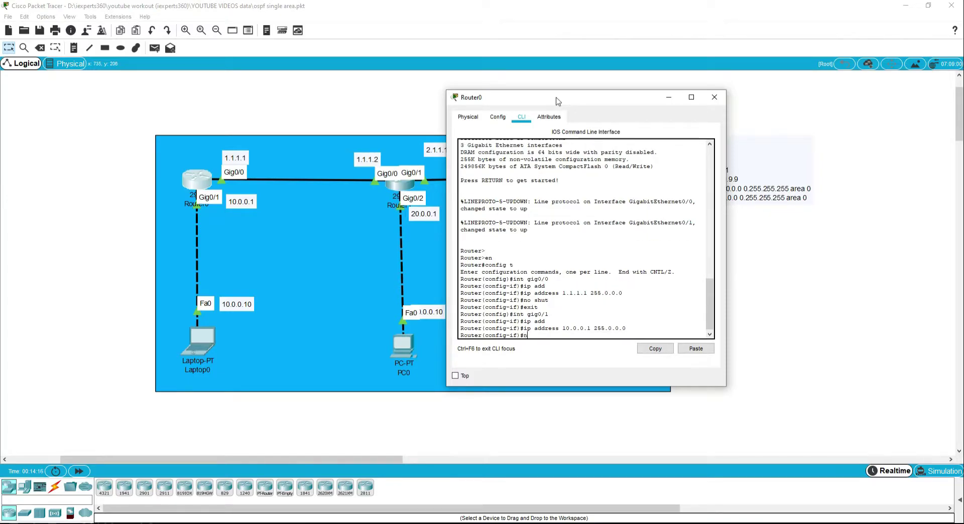
type("o shut")
key("Return")
key("Return")
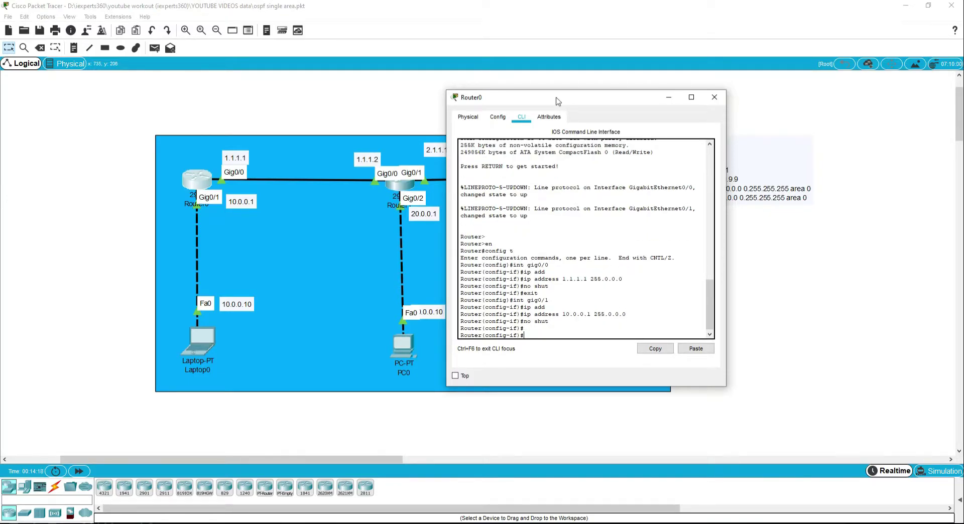
type("exit")
key("Return")
key("Return")
key("Return")
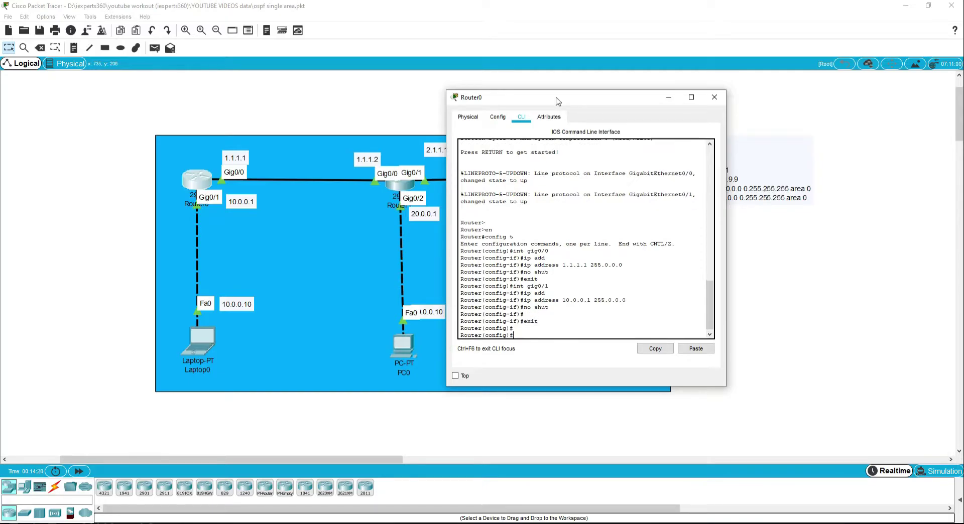
Step: Return Router0 to privileged mode, save its configuration with wr, and close its window
key("ctrl+z")
key("Return")
type("wr")
key("Return")
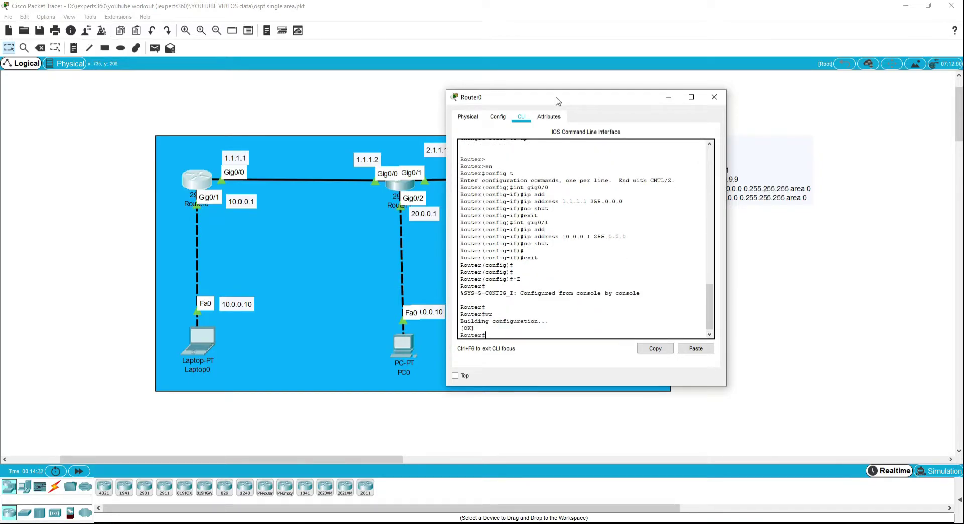
key("Return")
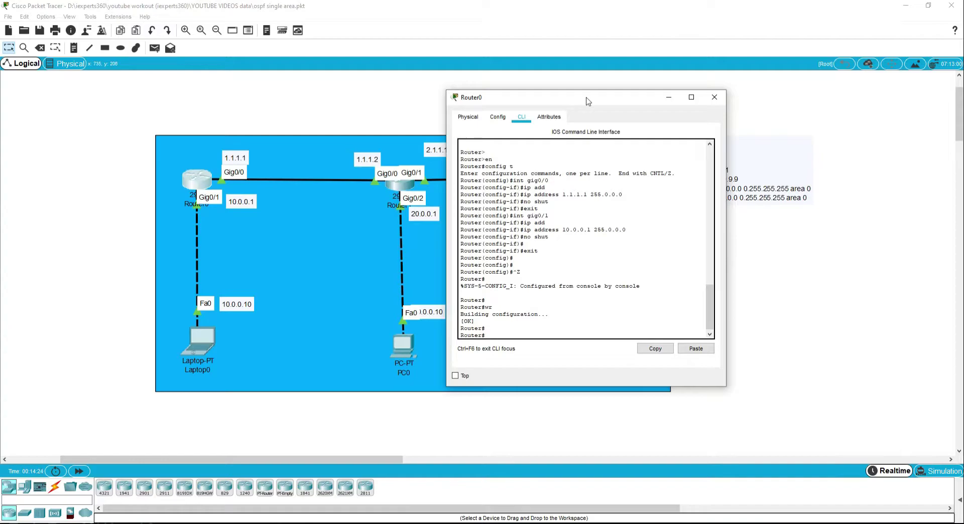
left_click(715, 97)
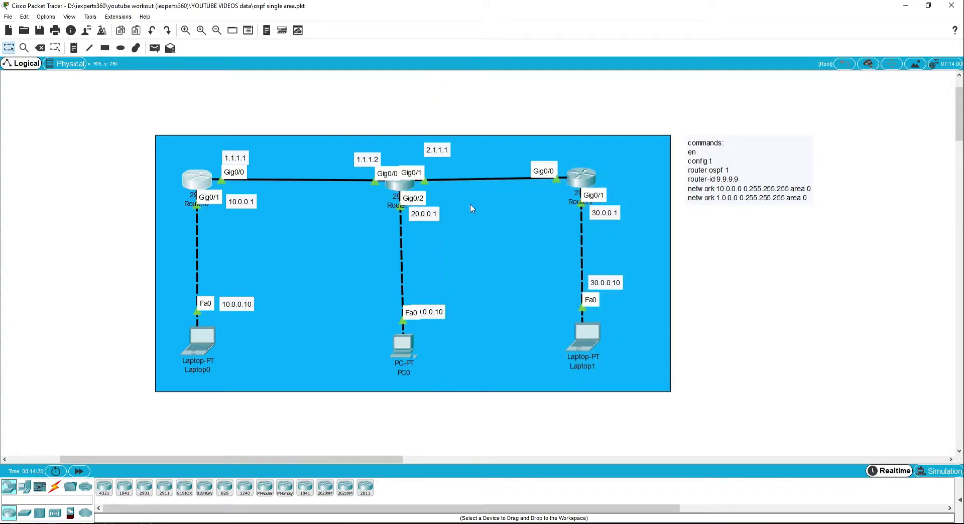
Step: Open Router1's command line, enter privileged mode with en, and enter global configuration mode with config t
left_click(400, 185)
left_click_drag(455, 118, 586, 103)
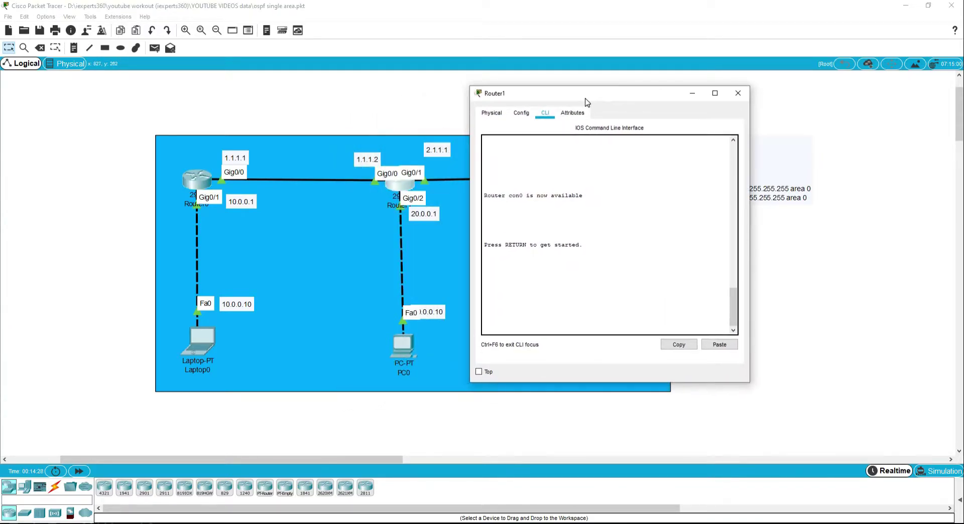
key("Return")
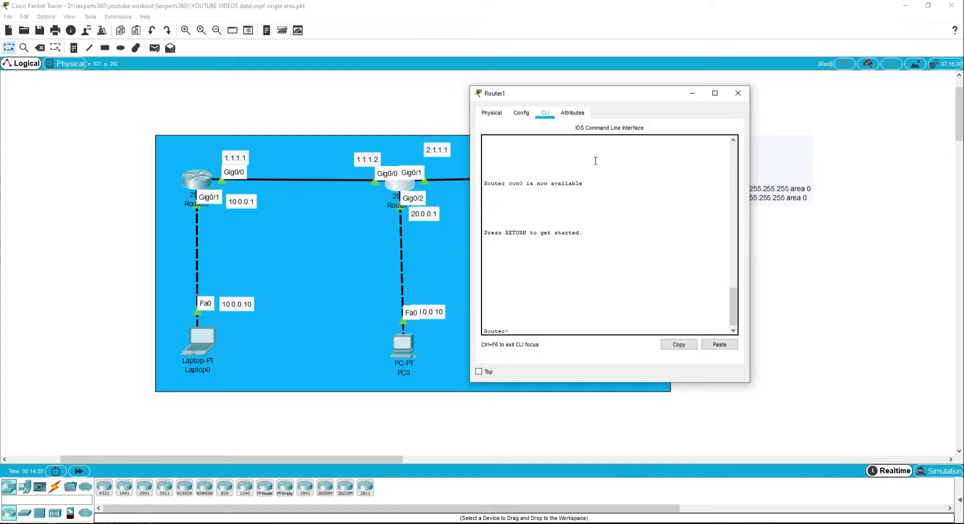
type("en")
key("Return")
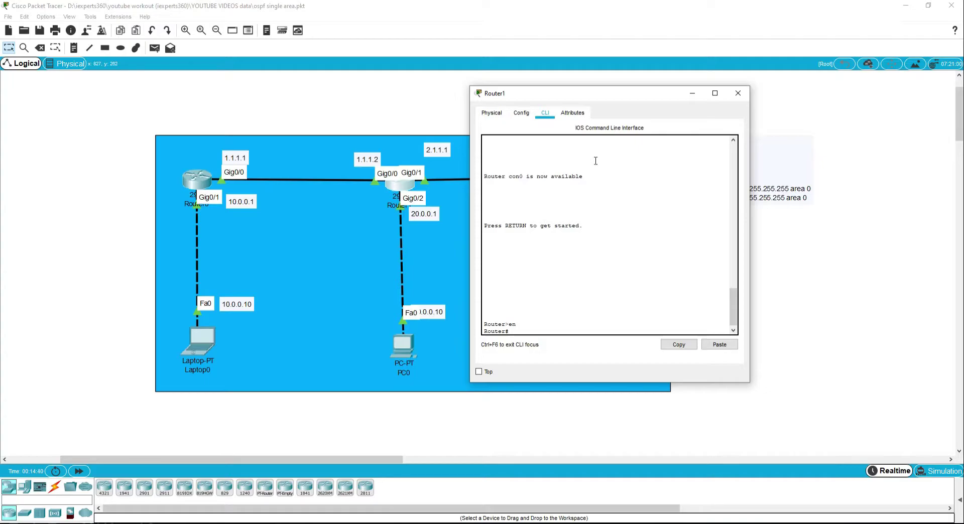
type("config t")
key("Return")
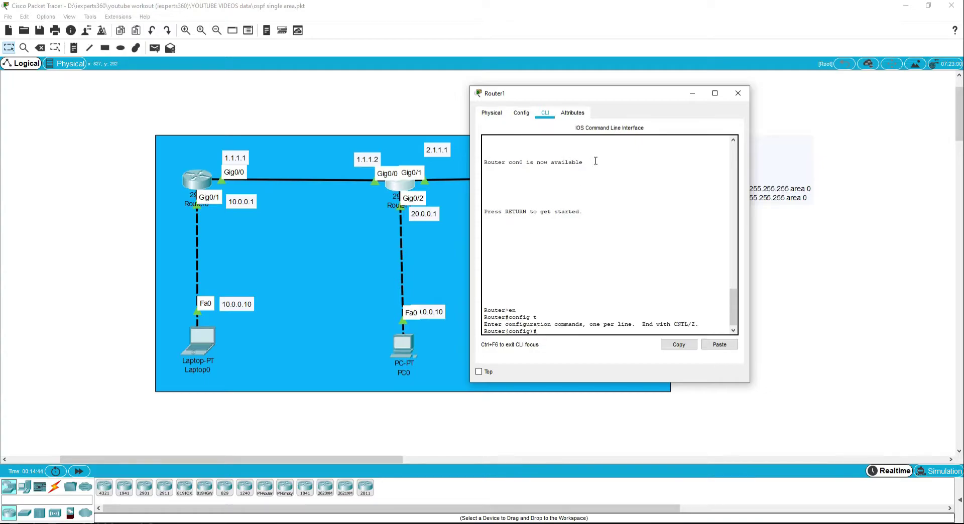
Step: Assign IP address 1.1.1.2 with mask 255.0.0.0 to Router1's gig0/0 interface
type("int gig0/0")
key("Return")
type("ip ad")
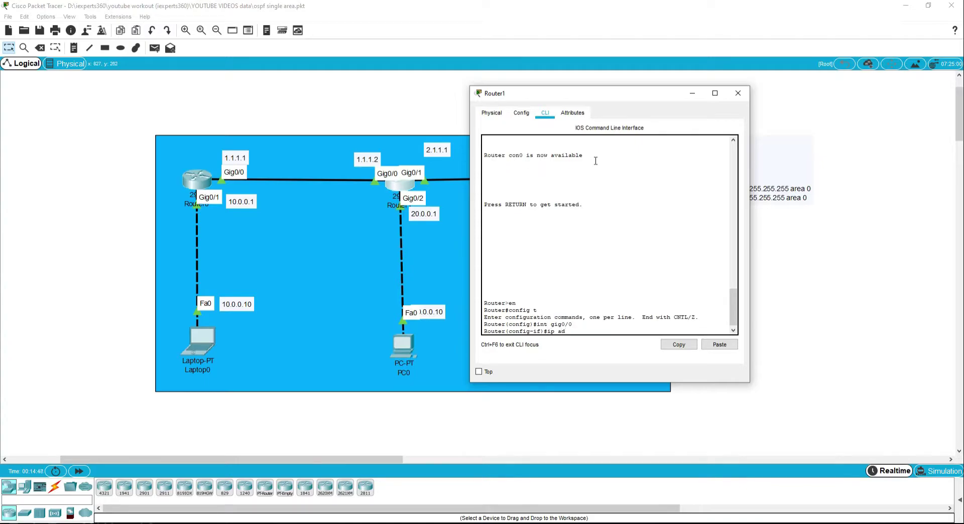
key("Tab")
type("1.1")
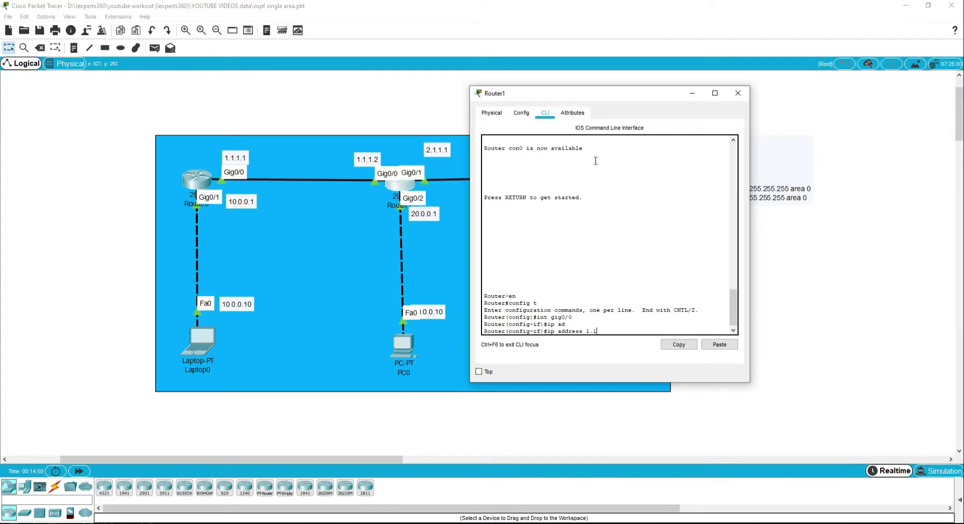
type(".1.2 255.0.0")
key("Return")
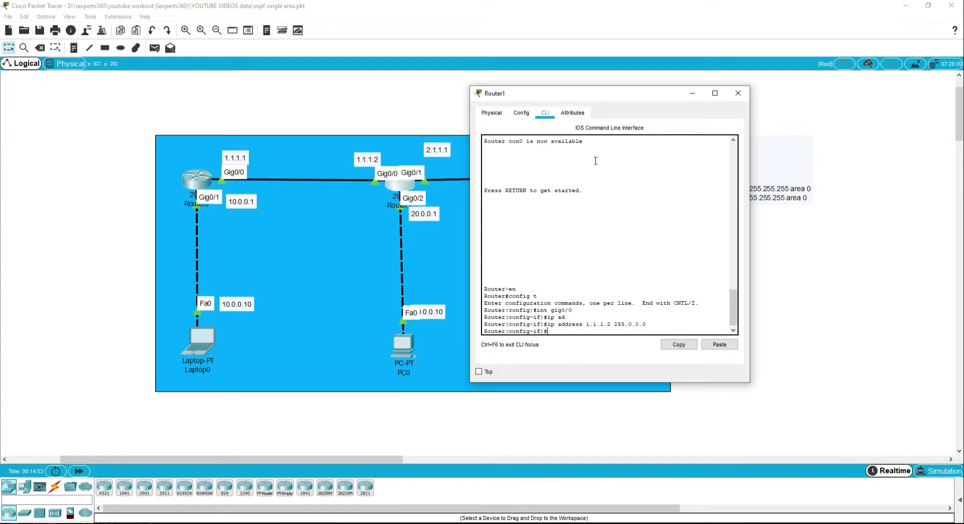
Step: Enable Router1's gig0/0 interface with no shut and exit its interface configuration
type("no shut")
key("Return")
key("Return")
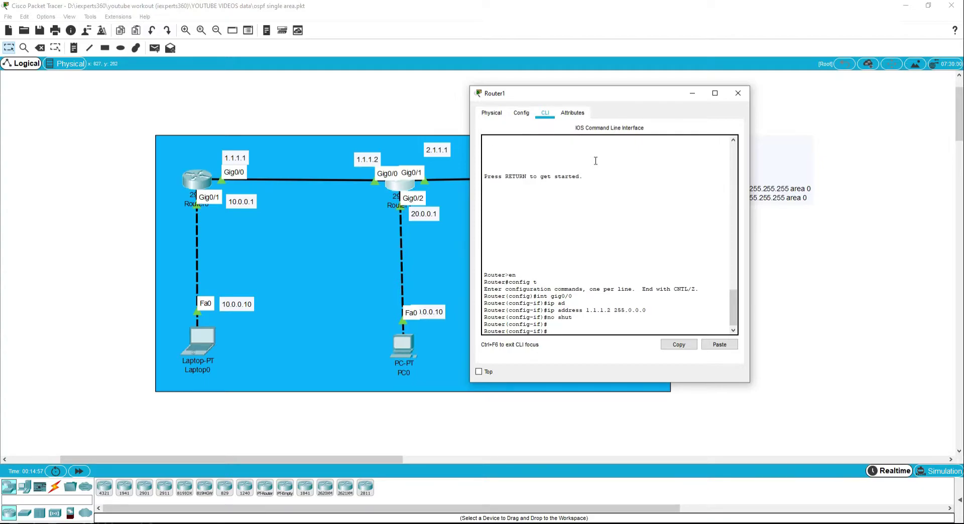
type("exit")
key("Return")
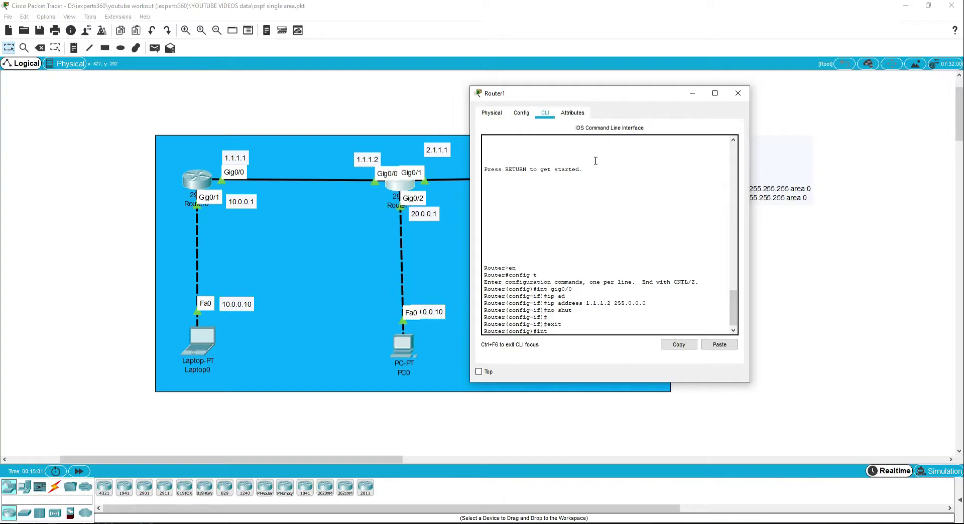
Step: Assign IP address 2.1.1.1 with mask 255.0.0.0 to Router1's gig0/1 interface
type("int gig0/1")
key("Return")
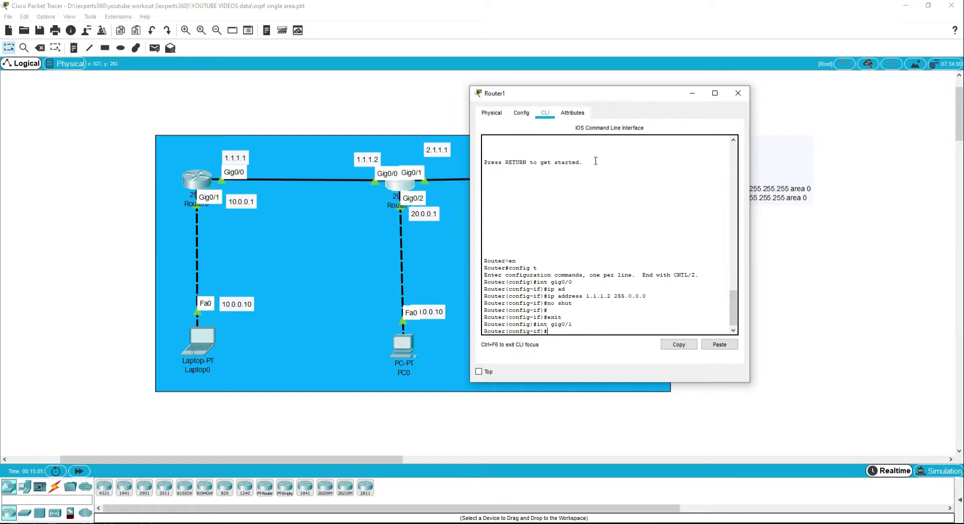
type("ip add")
key("Tab")
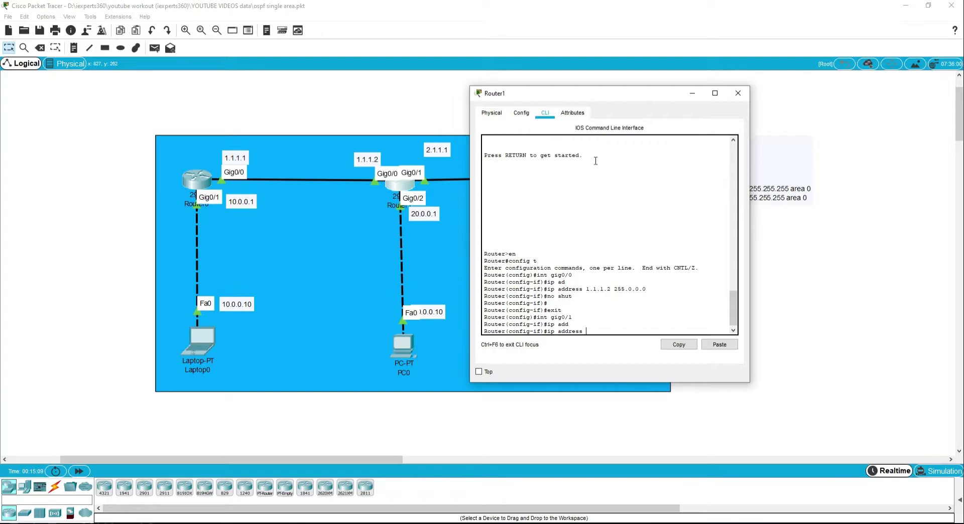
type("2.1.1.1 255.0.0.0")
key("Return")
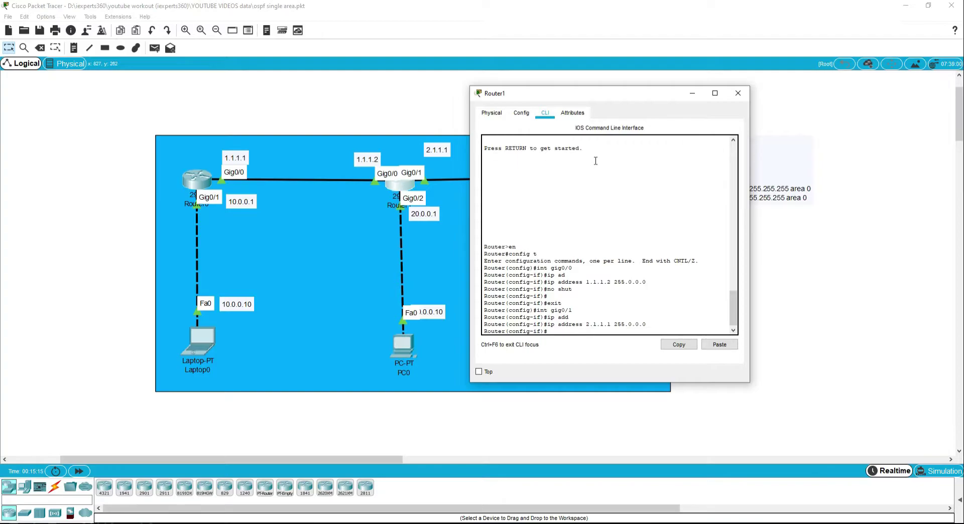
Step: Enable Router1's gig0/1 interface with no shut and exit its interface configuration
type("no shut")
key("Return")
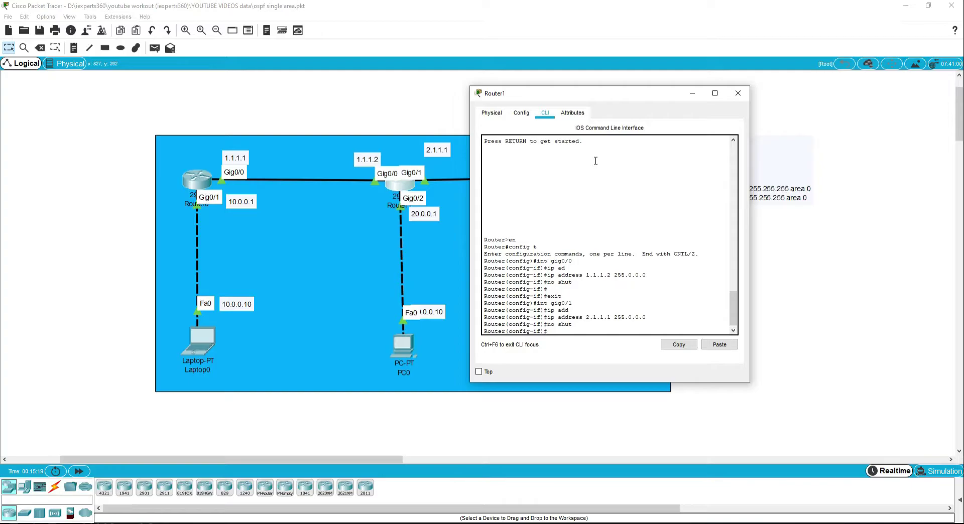
type("exit")
key("Return")
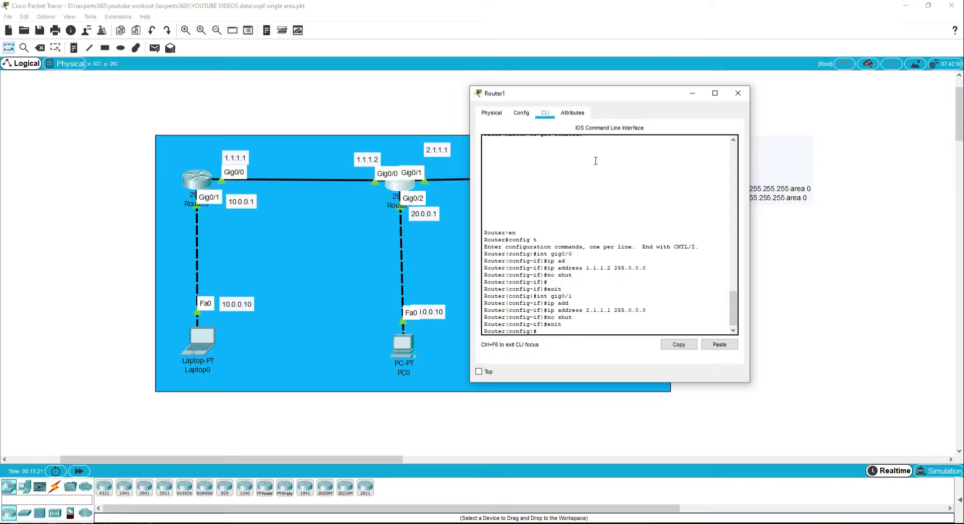
Step: Assign IP address 20.0.0.1 with mask 255.0.0.0 to Router1's gig0/2 interface
type("int gig0/2")
key("Return")
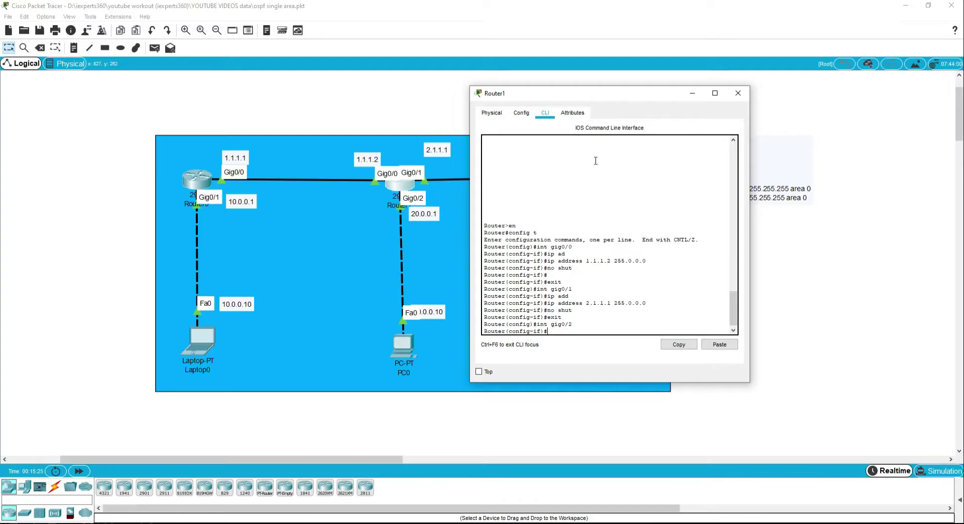
type("ip add")
key("Tab")
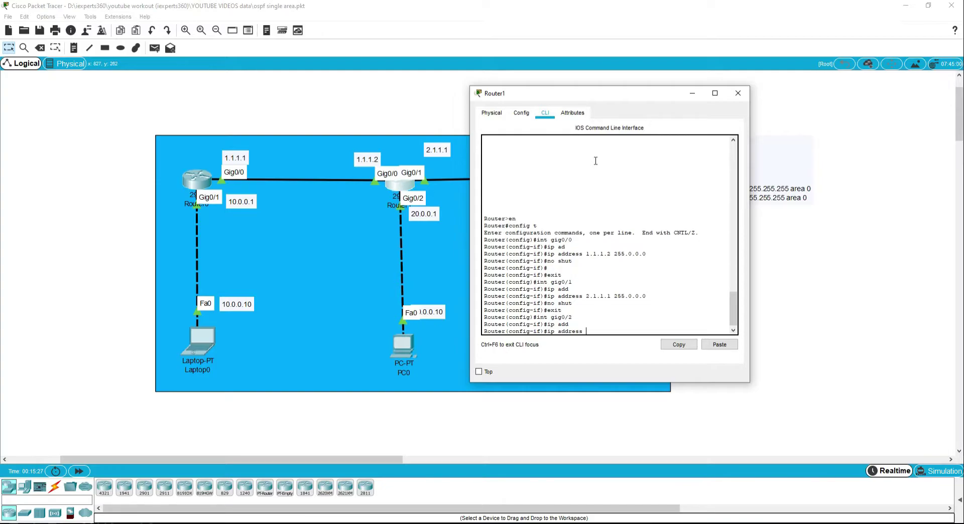
type("20.0.0.1 255.0.0.0")
key("Return")
Step: Enable Router1's gig0/2 interface with no shut and exit its interface configuration
type("no shut")
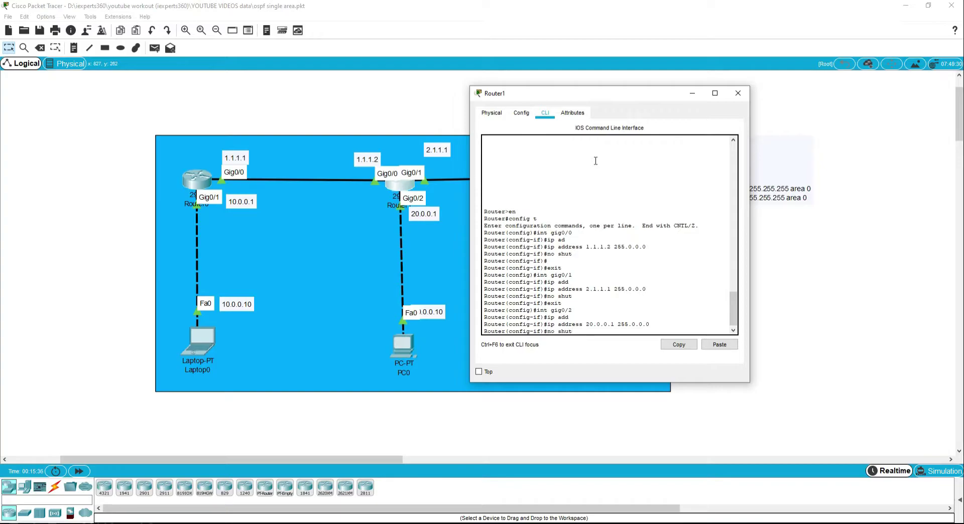
key("Return")
key("Return")
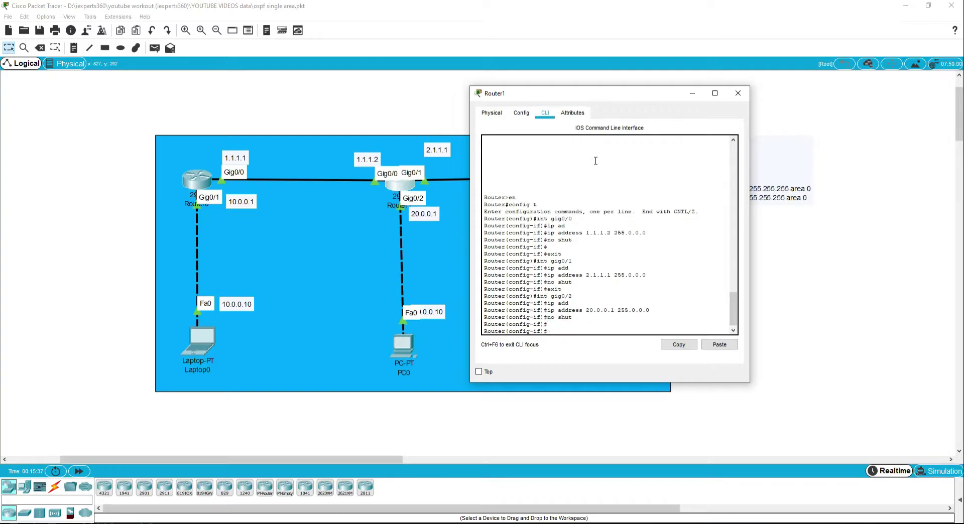
type("exit")
key("Return")
key("Return")
Step: Save Router1's configuration with wr from privileged mode and close its window
key("ctrl+z")
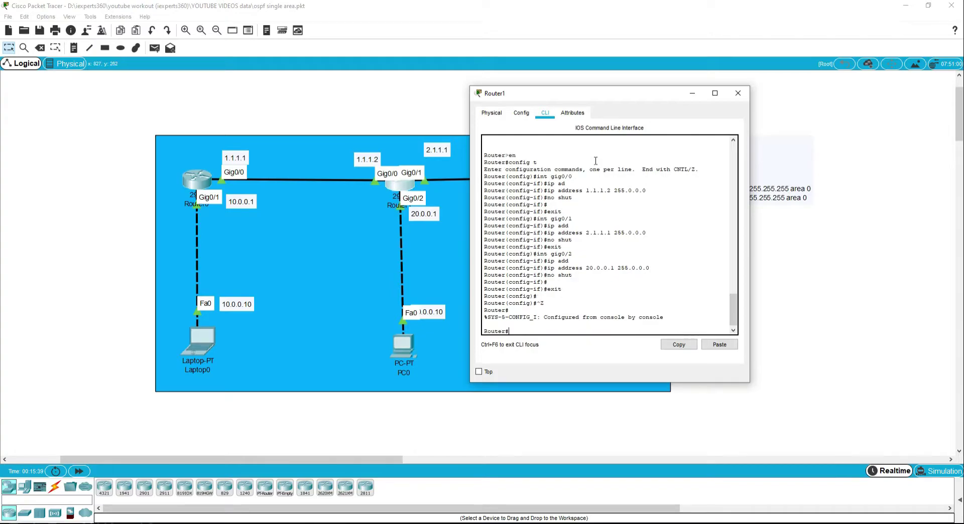
key("Return")
type("wr")
key("Return")
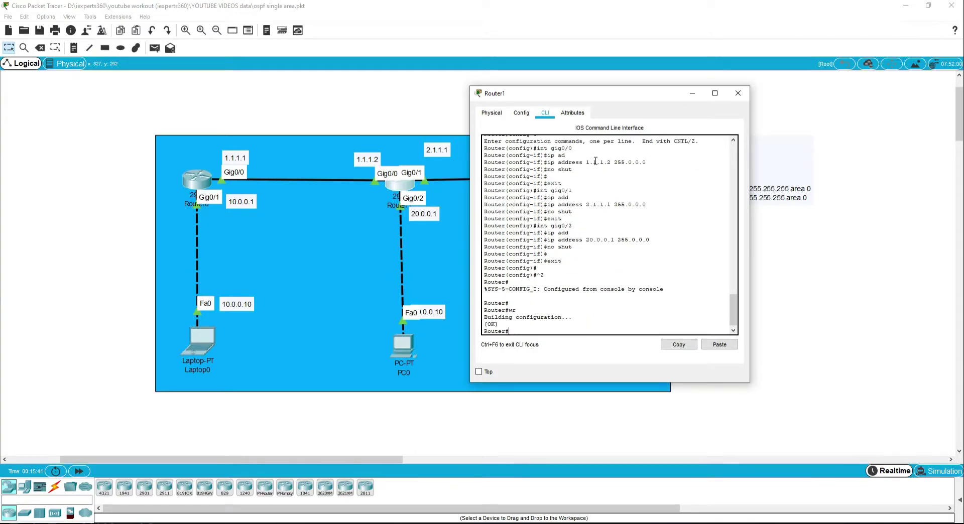
left_click(738, 93)
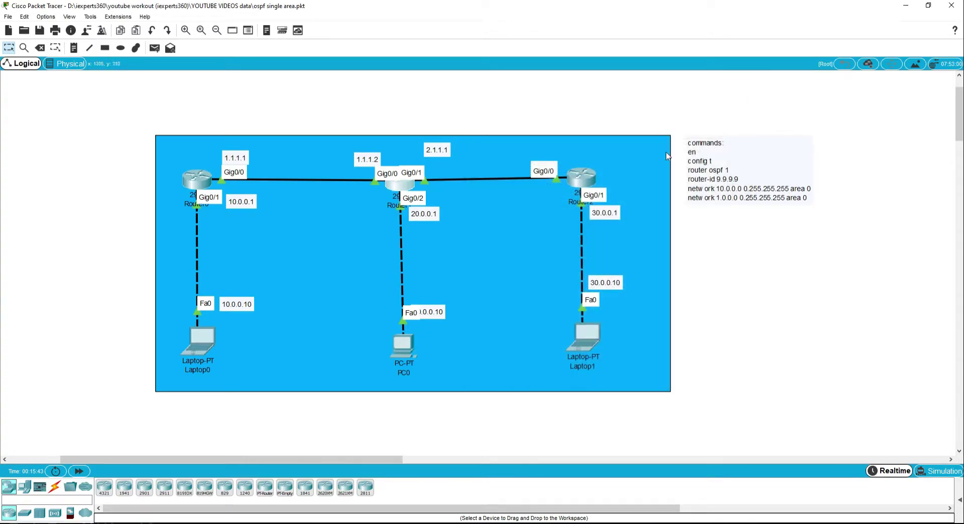
Step: Open Router2's command line and enter global configuration mode with en and config t
left_click(592, 176)
left_click_drag(522, 113, 809, 95)
left_click(706, 112)
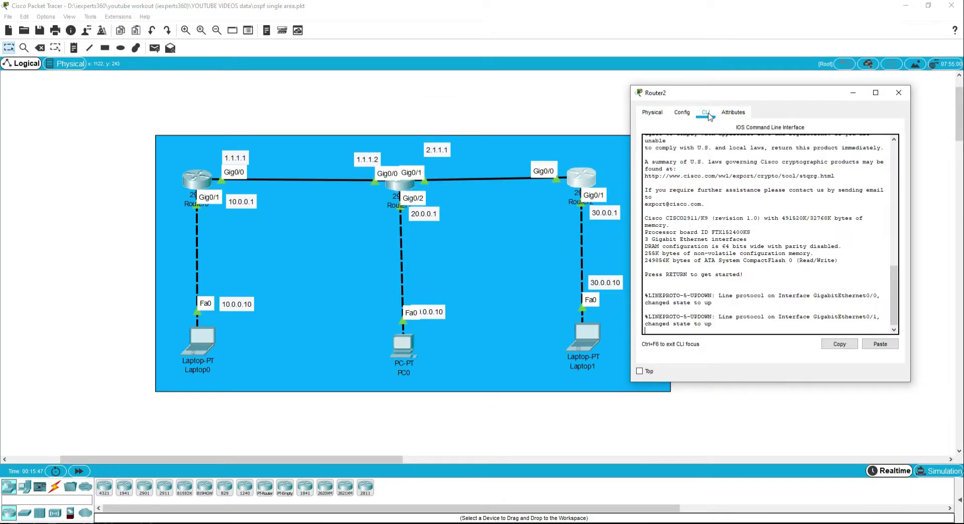
key("Return")
key("Return")
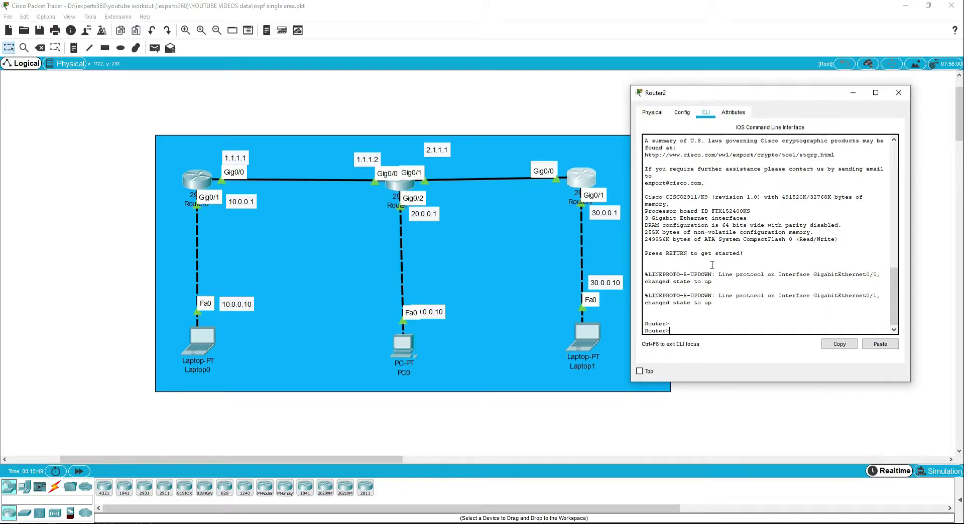
type("en")
key("Return")
type("confi")
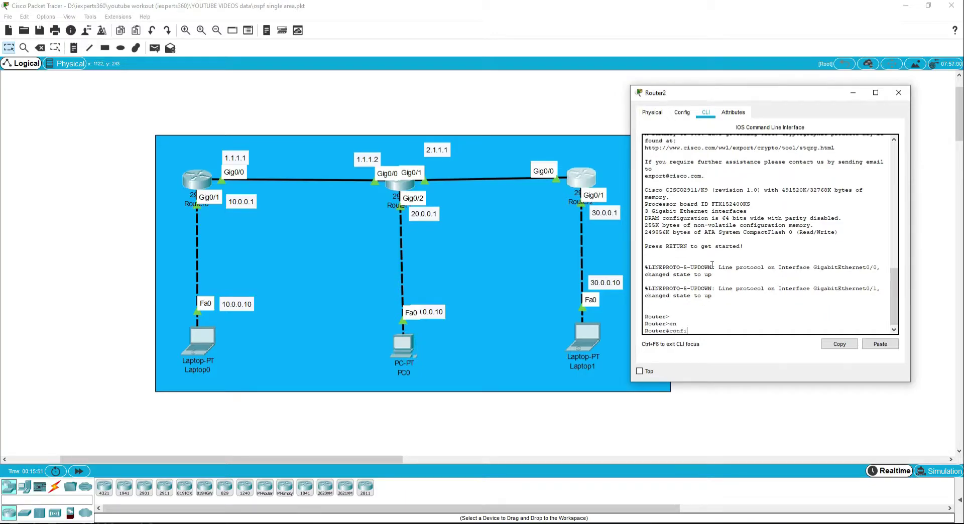
type("g t")
key("Return")
Step: Assign IP address 2.1.1.2 with mask 255.0.0.0 to Router2's gig0/0 interface
type("int")
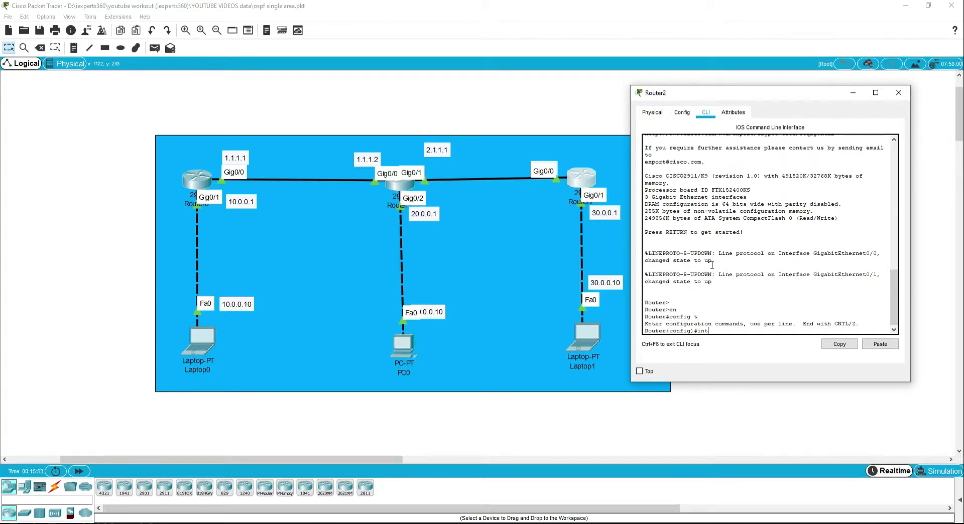
type(" gig0/0")
key("Return")
type("ip")
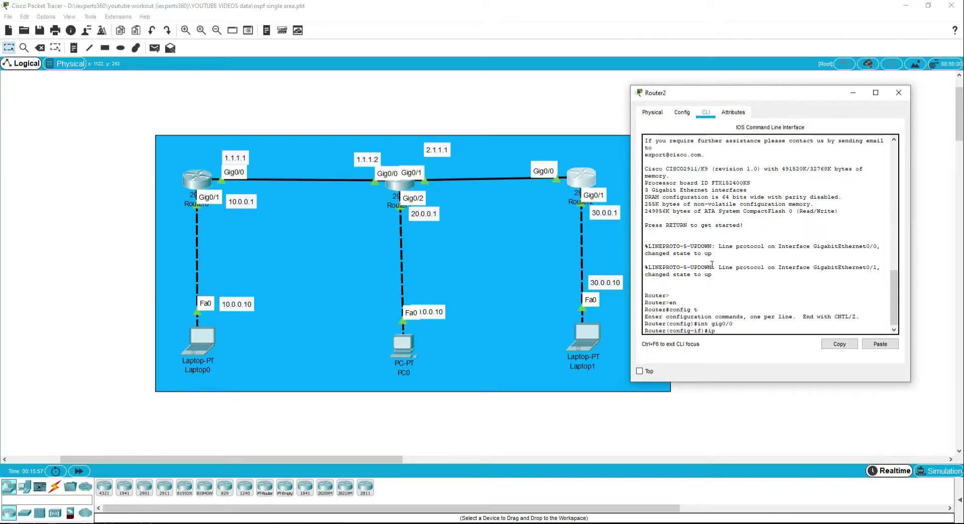
type(" add")
key("Tab")
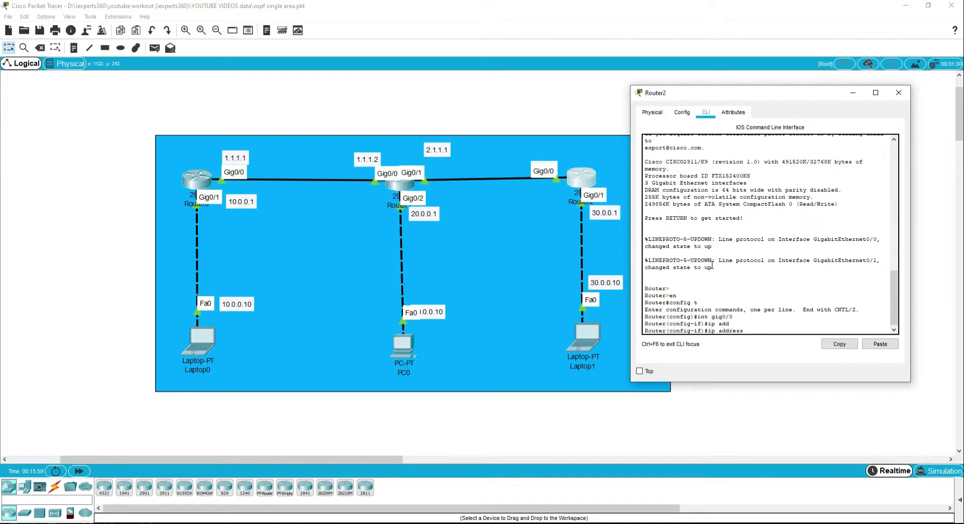
type("2.1.1.2 255.0.0.0")
key("Return")
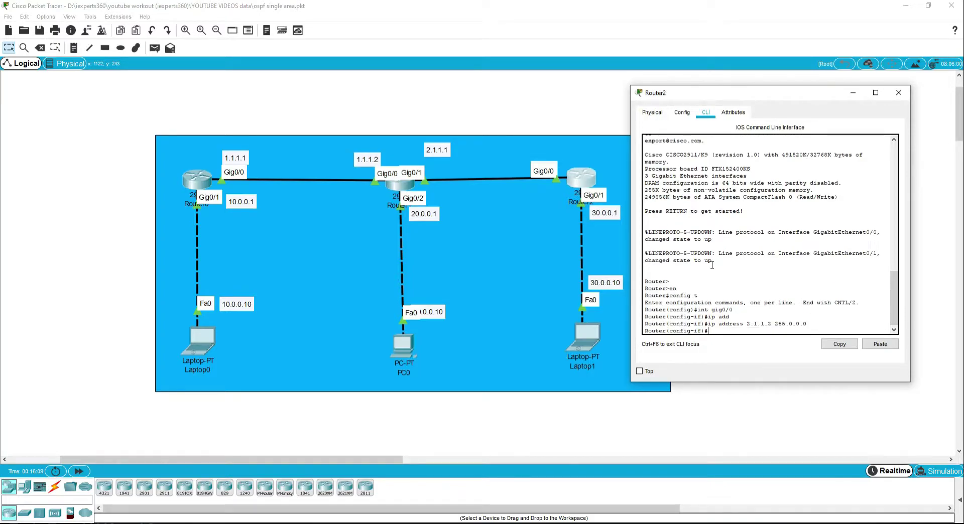
Step: Enable Router2's gig0/0 interface with no shut and exit its interface configuration
type("no shut")
key("Return")
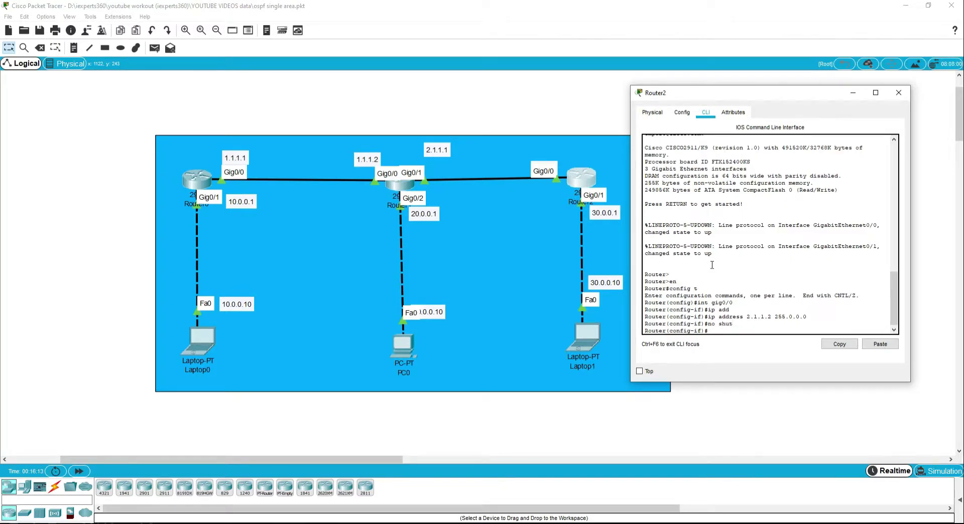
type("exit")
key("Return")
Step: Assign IP address 30.0.0.1 with mask 255.0.0.0 to Router2's gig0/1 interface
type("int")
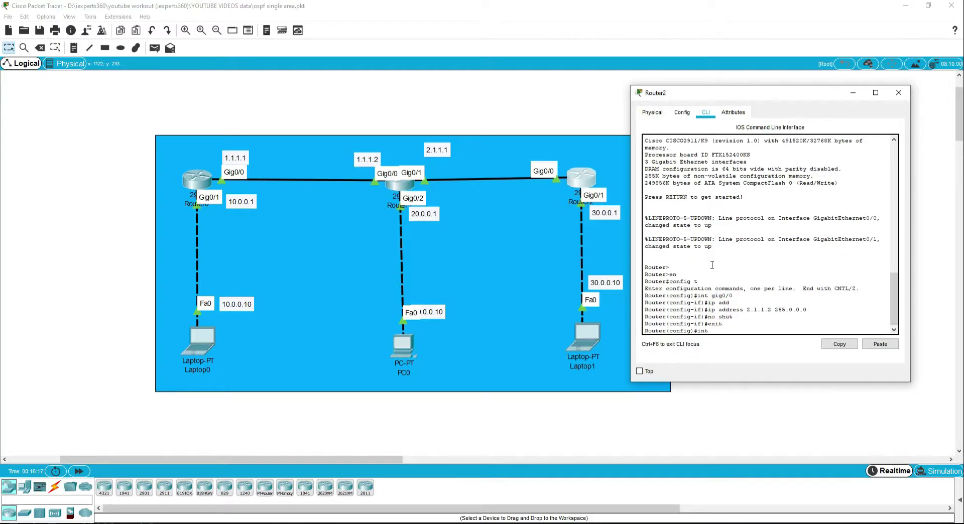
type(" gig0/1")
key("Return")
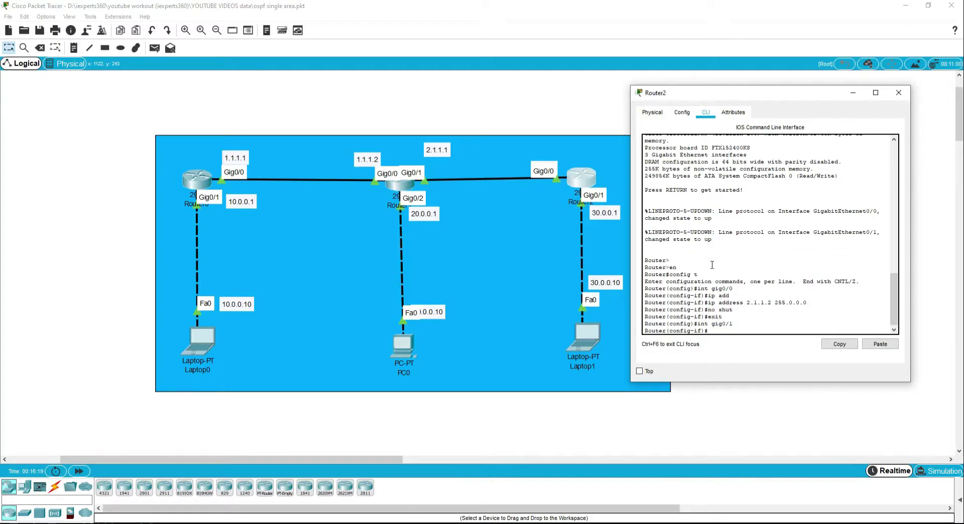
type("ip ad")
key("Tab")
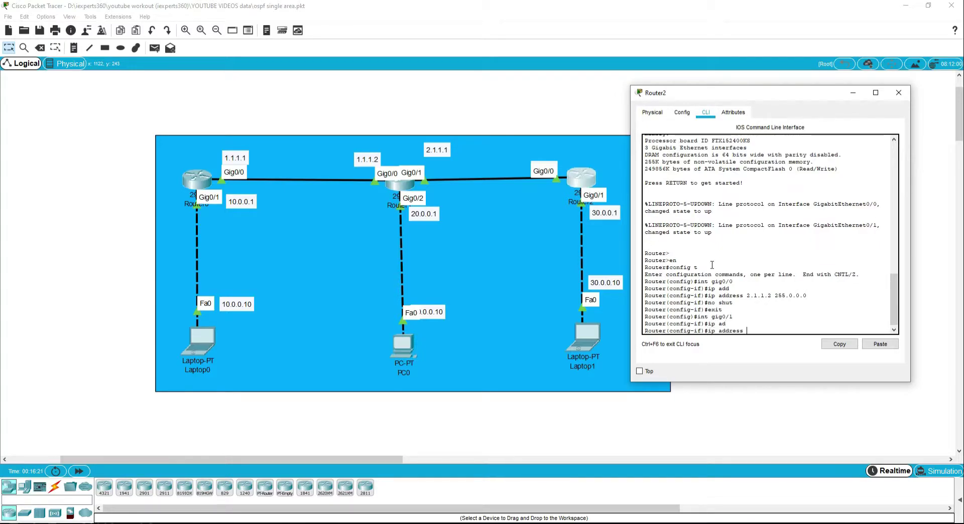
type("30.0.0.1 255.0.0.0")
key("Return")
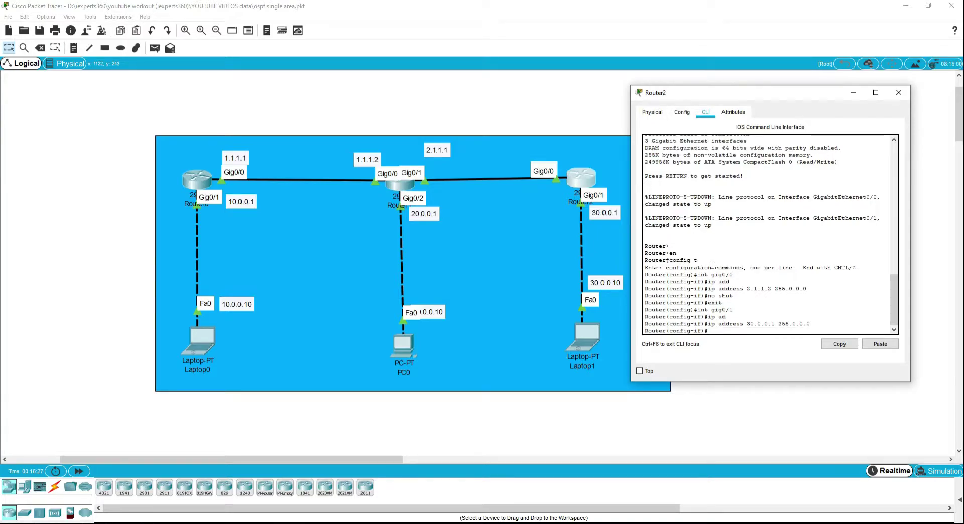
Step: Enable Router2's gig0/1 interface with no shut
type("no shut")
key("Return")
key("Return")
key("Return")
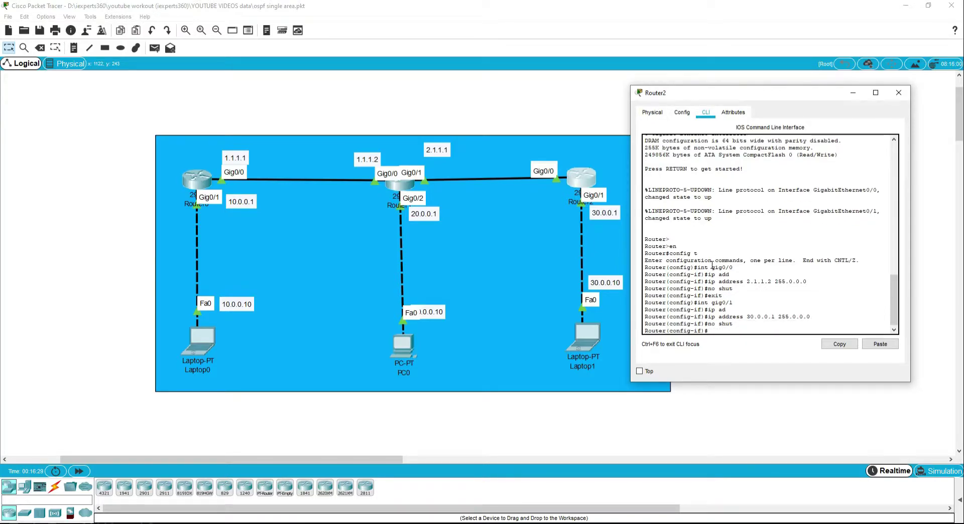
Step: Save Router2's configuration with wr from privileged mode and close its window
key("ctrl+z")
key("Return")
key("Return")
type("wr")
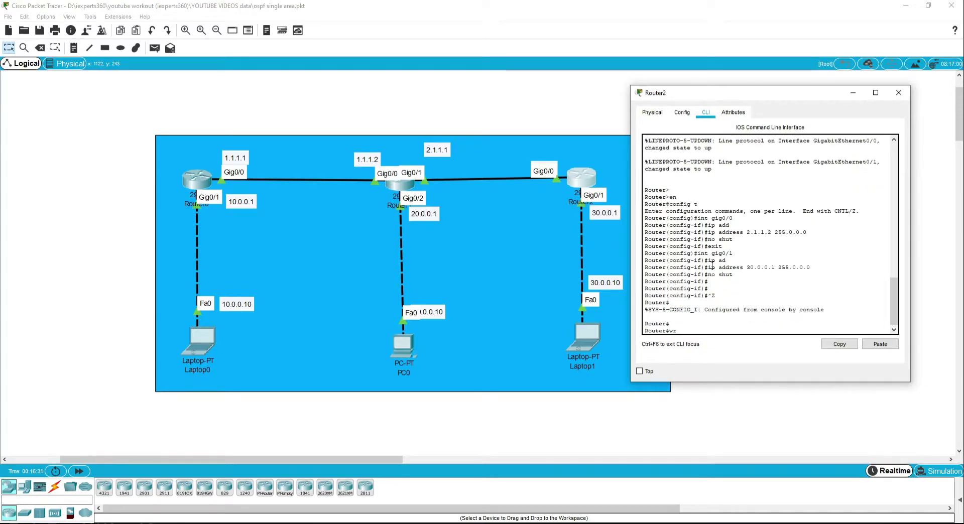
key("Return")
key("Return")
key("Return")
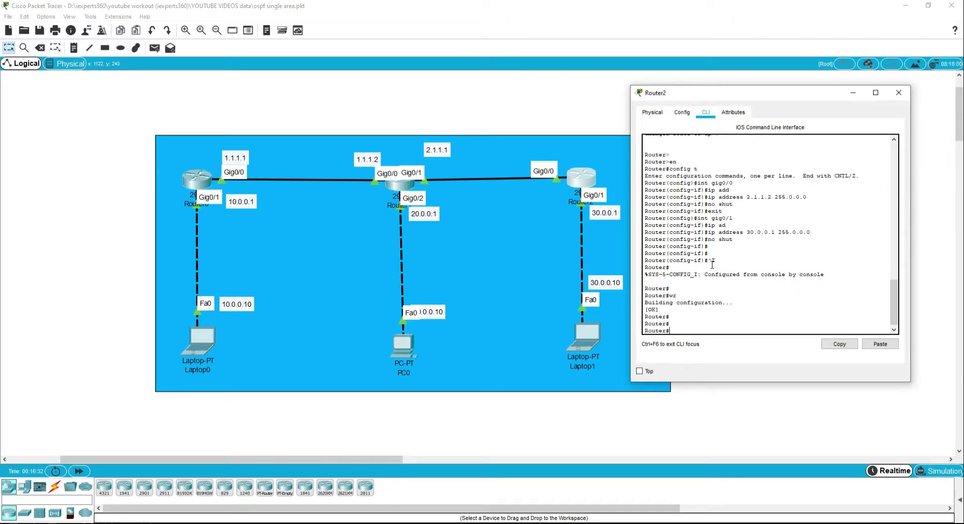
left_click(899, 92)
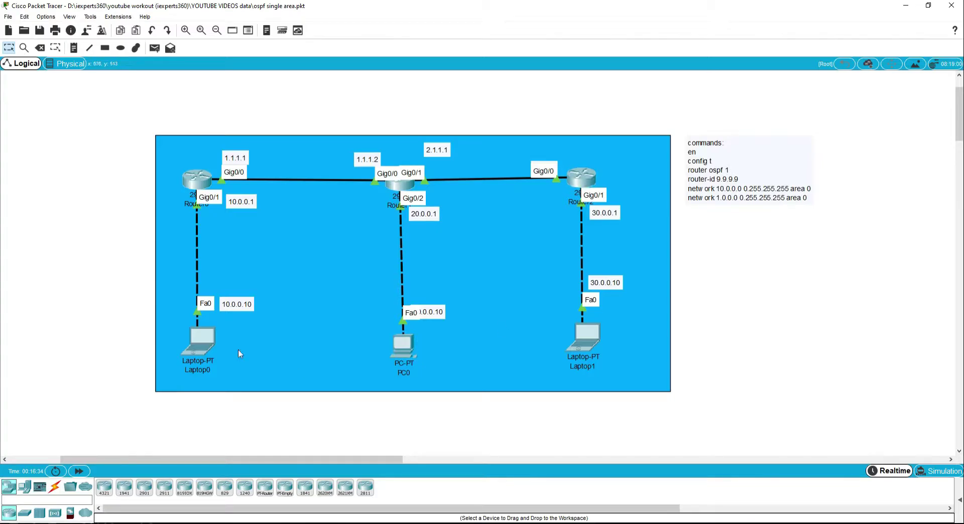
Step: Open Laptop0's IP configuration to check its address, subnet mask and default gateway
left_click(204, 347)
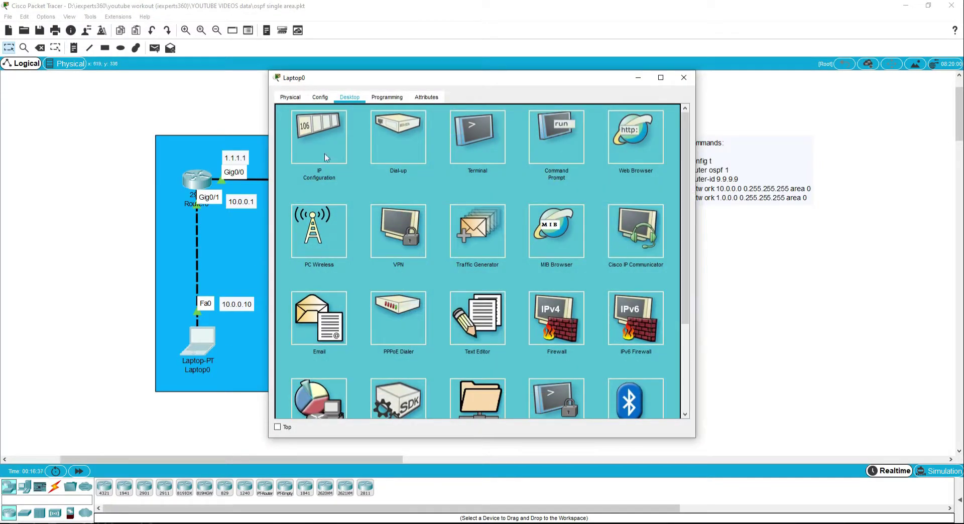
left_click_drag(409, 85, 592, 87)
left_click(500, 145)
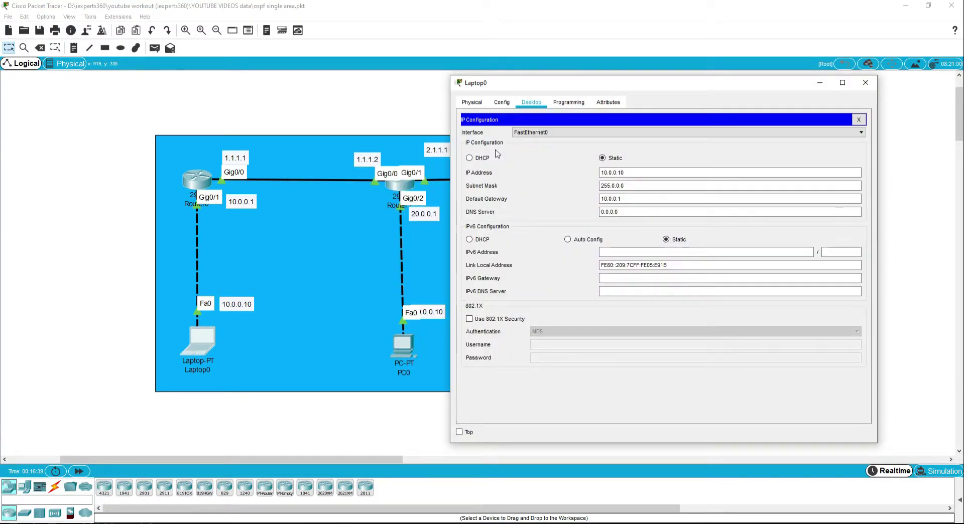
Step: Ping Router0's 10.0.0.1 interface from Laptop0's command prompt, closing the laptop's window when done
left_click(858, 120)
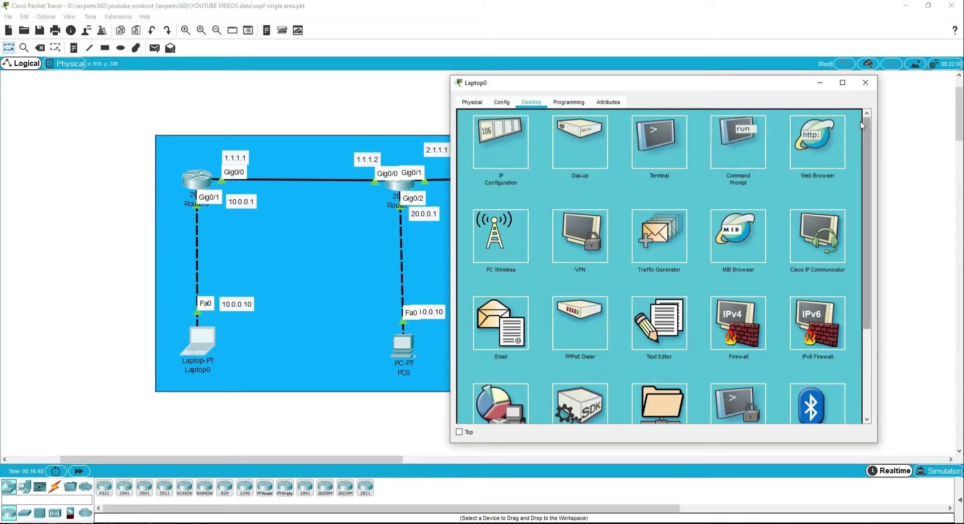
left_click(726, 153)
type("ping")
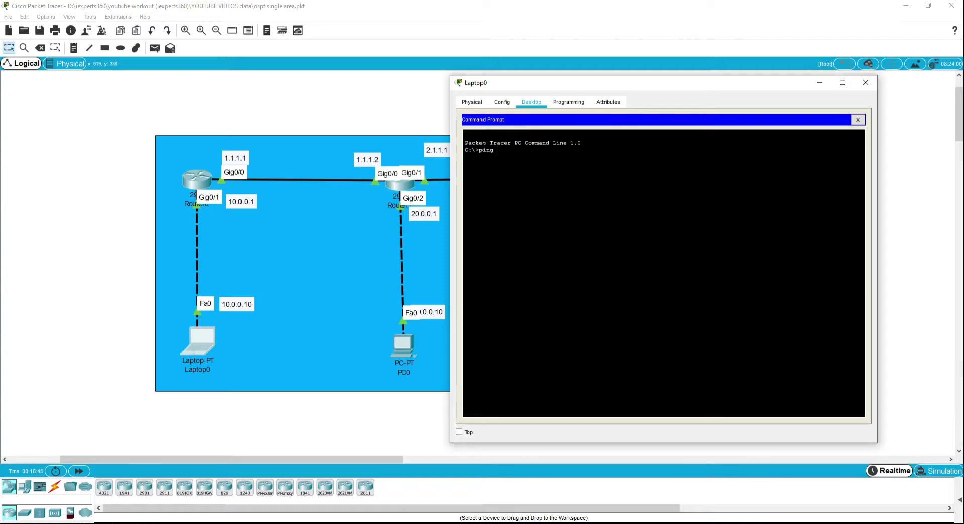
type(" 10.0.0.1")
key("Return")
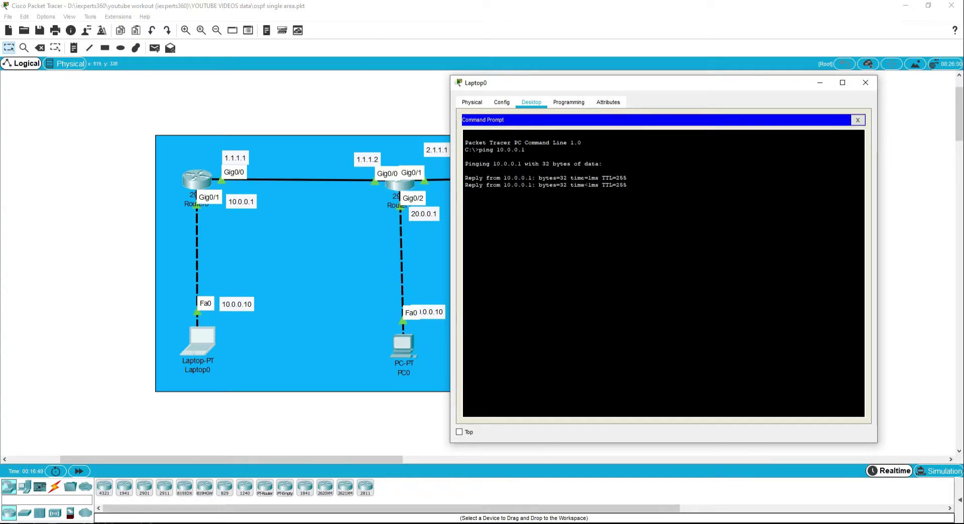
left_click(858, 119)
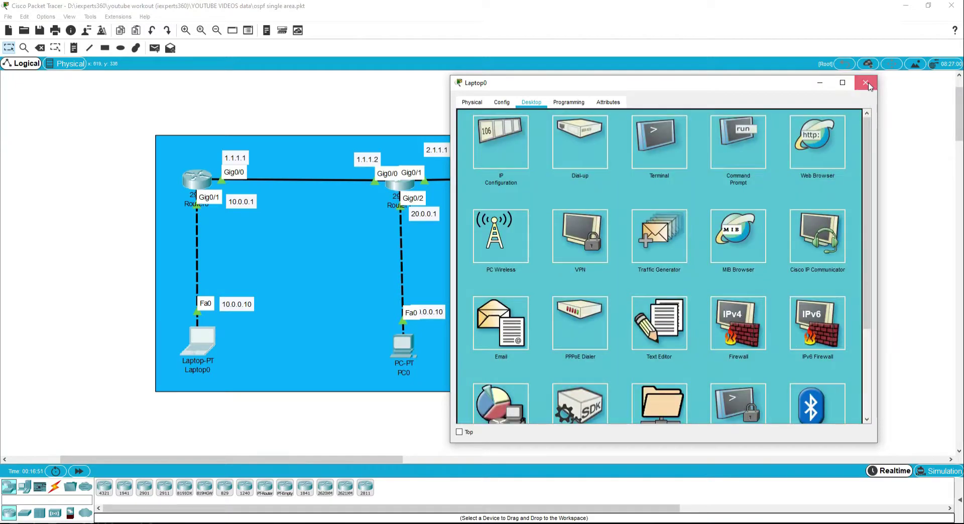
left_click(866, 83)
Step: Ping gateway 20.0.0.1 from PC0's command prompt and close the PC's window
left_click(414, 360)
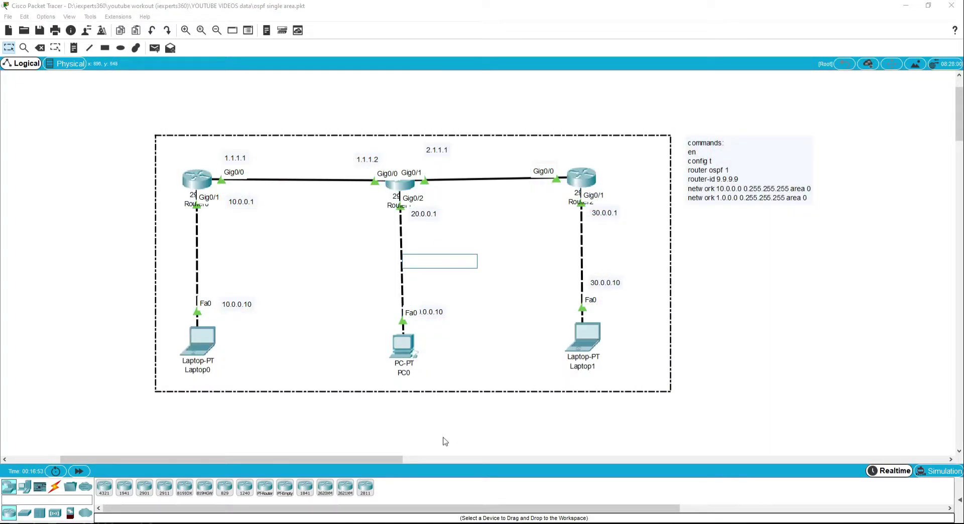
left_click(445, 442)
left_click(403, 346)
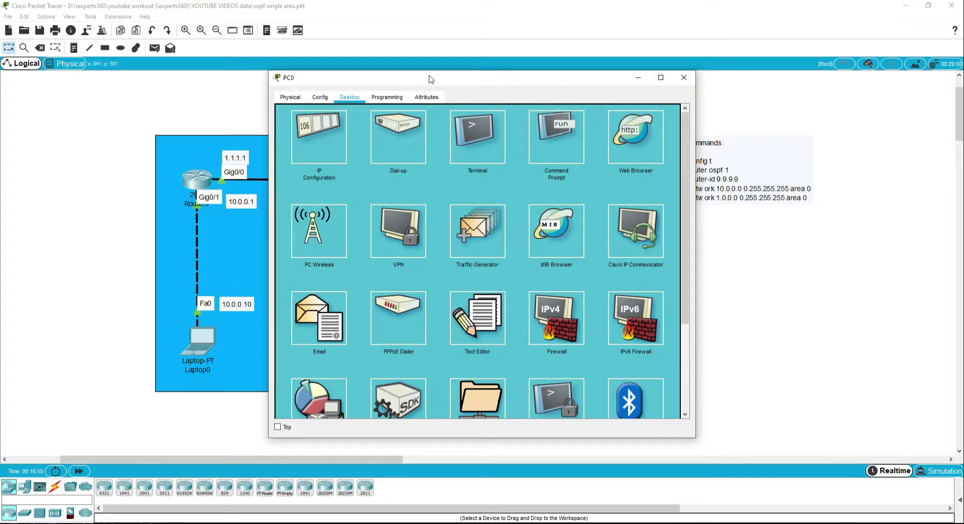
left_click_drag(431, 79, 641, 78)
left_click(765, 141)
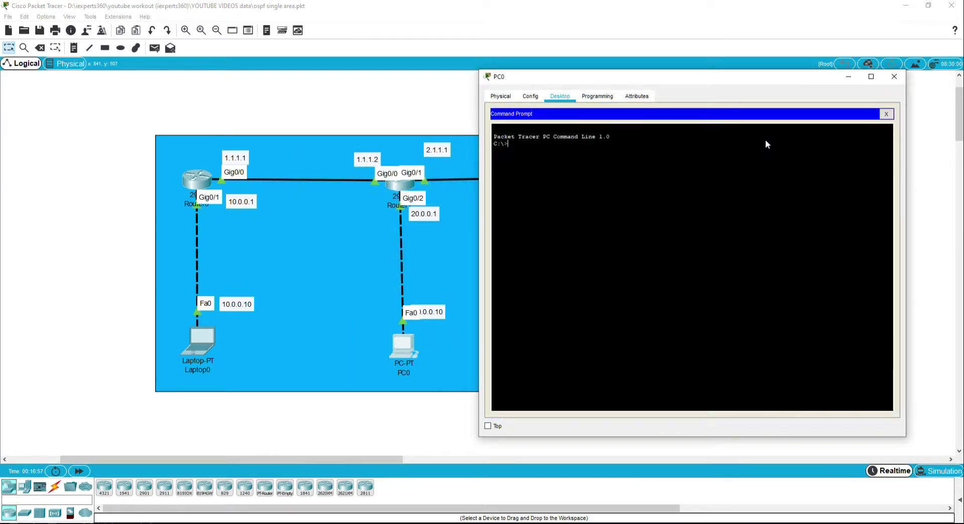
type("ping 20.0.0.1")
key("Return")
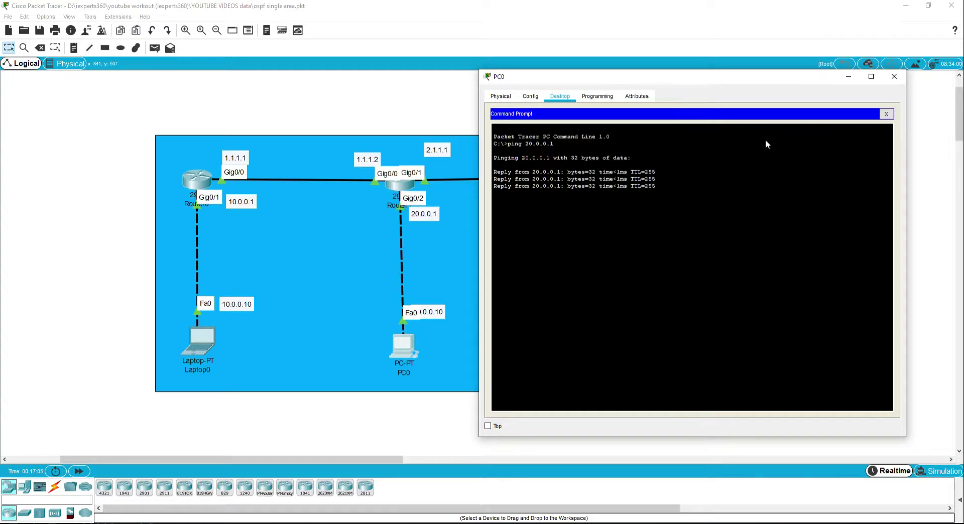
left_click(886, 114)
left_click(895, 77)
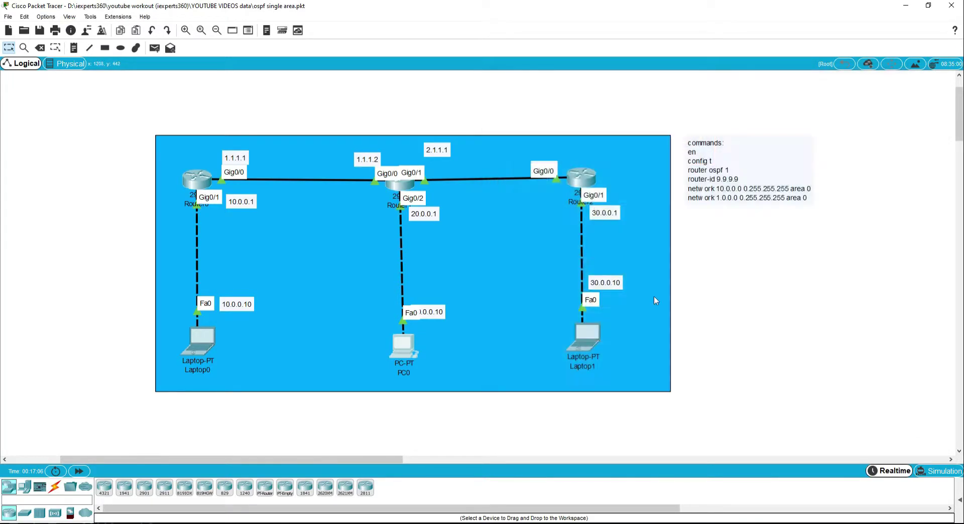
Step: Ping gateway 30.0.0.1 from Laptop1's command prompt
left_click(586, 335)
left_click_drag(441, 80, 759, 79)
left_click(871, 150)
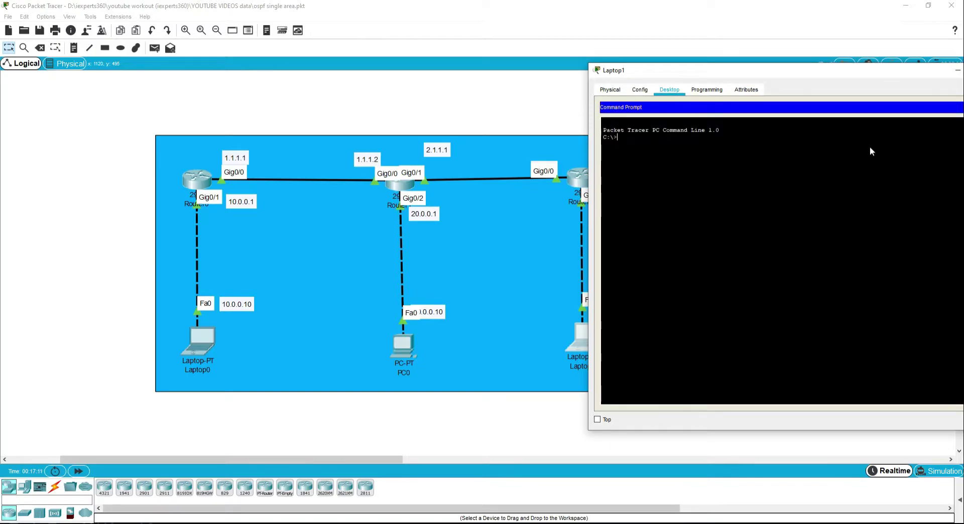
type("ping 30.0.0.1")
key("Return")
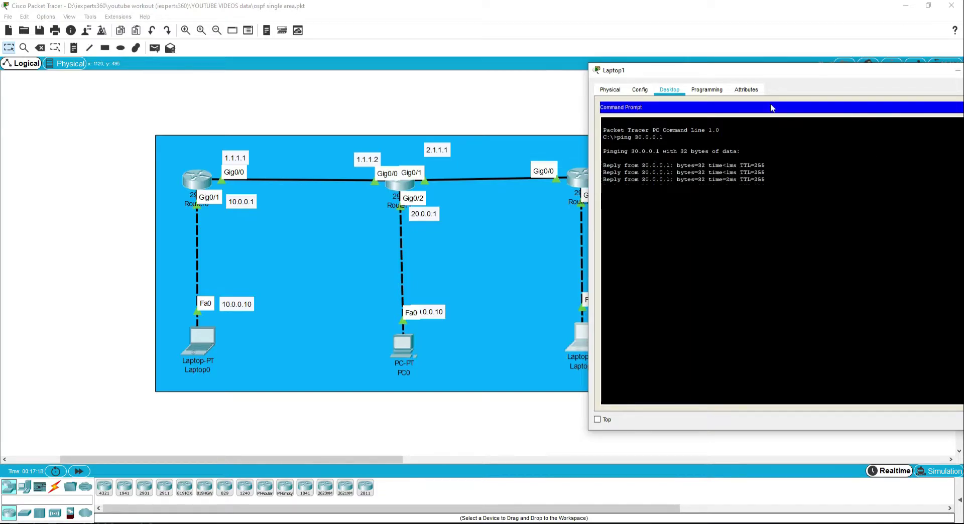
left_click_drag(745, 72, 723, 71)
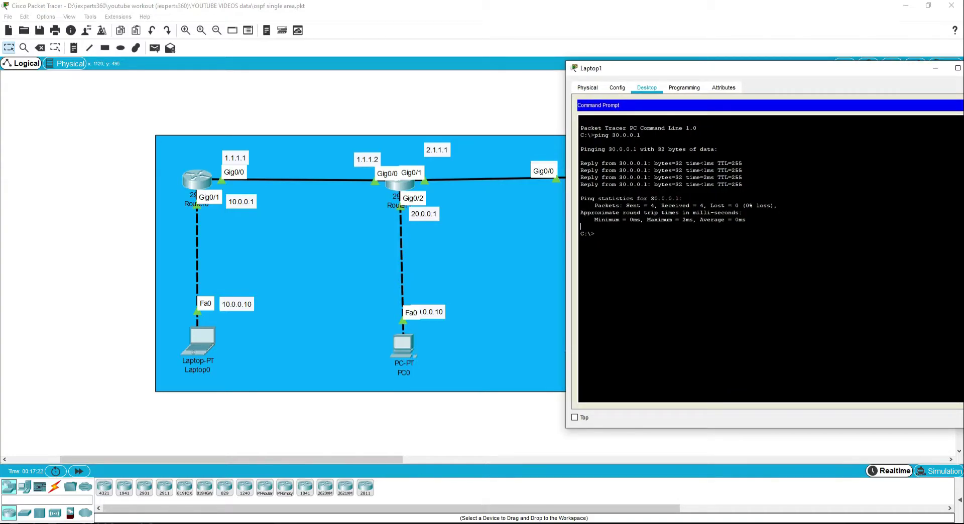
Step: Test reachability of Laptop0 by pinging 10.0.0.10 from Laptop1, and close Laptop1's window
key("Return")
type("ping 10.0.0.10")
key("Return")
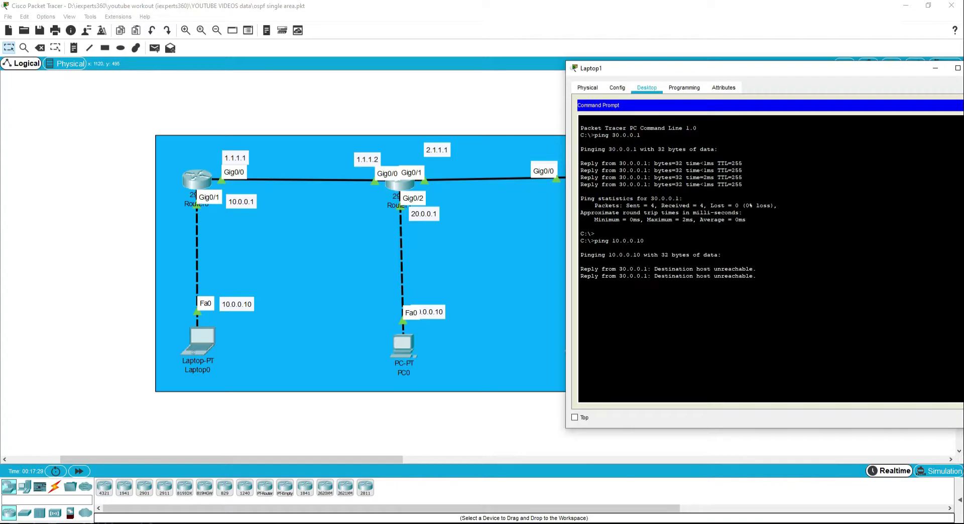
left_click_drag(690, 72, 507, 69)
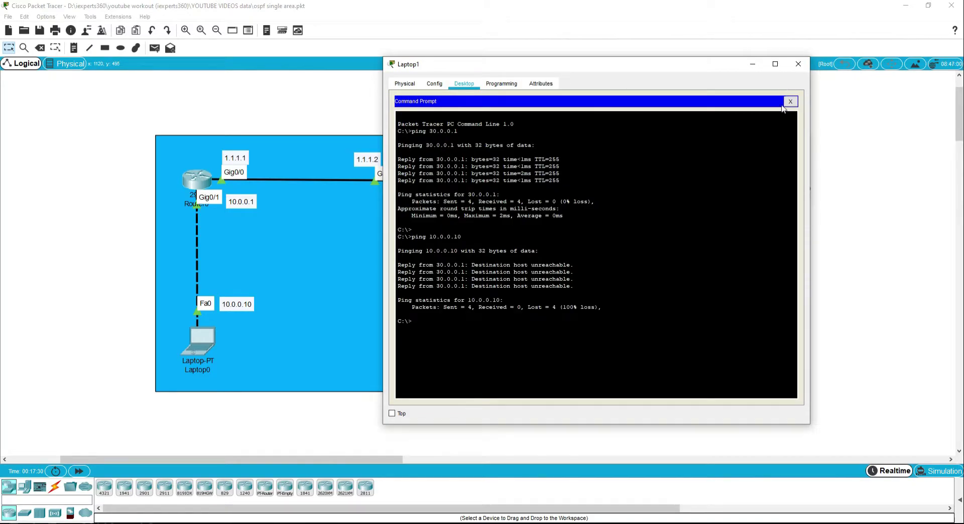
left_click(791, 102)
left_click(798, 64)
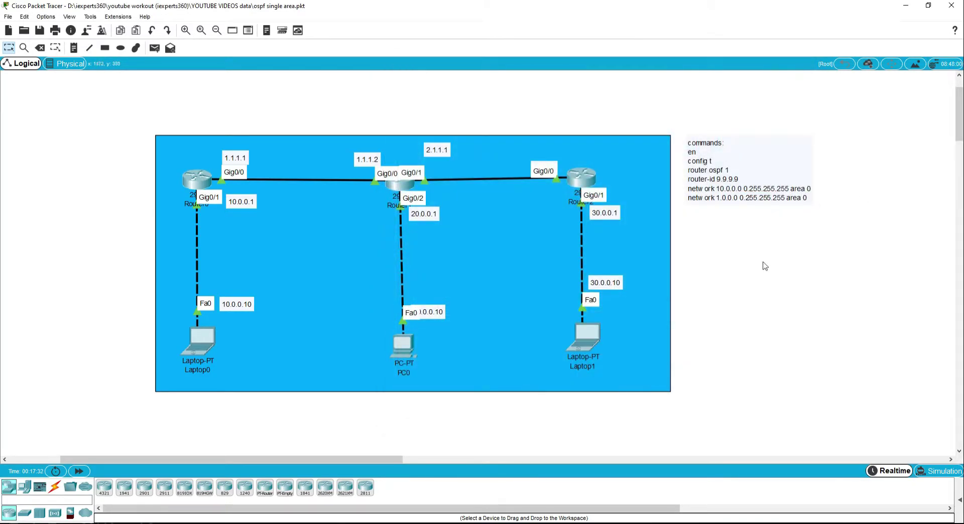
Step: Start OSPF process 1 on Router0 from global configuration mode and set its router ID to 1.1.1.1
left_click(200, 184)
left_click_drag(431, 113, 595, 102)
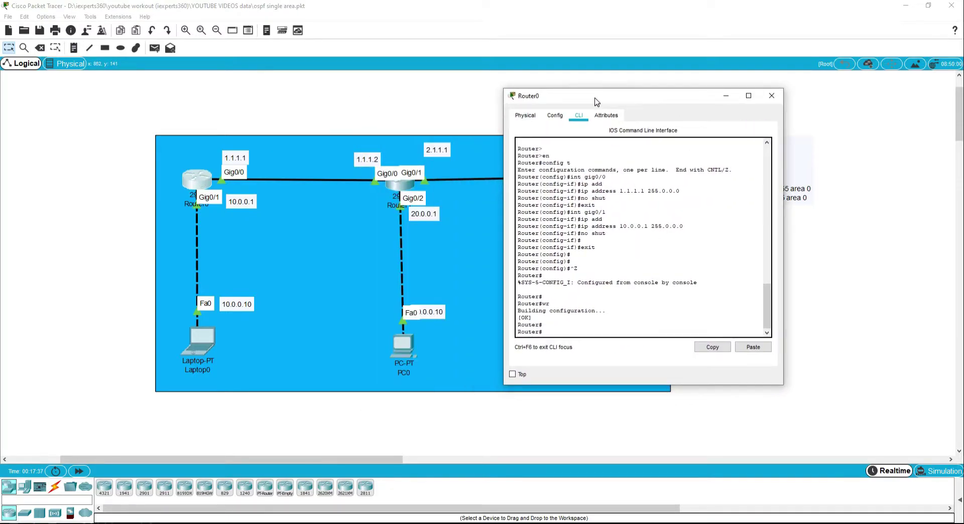
type("config t")
key("Return")
type("router")
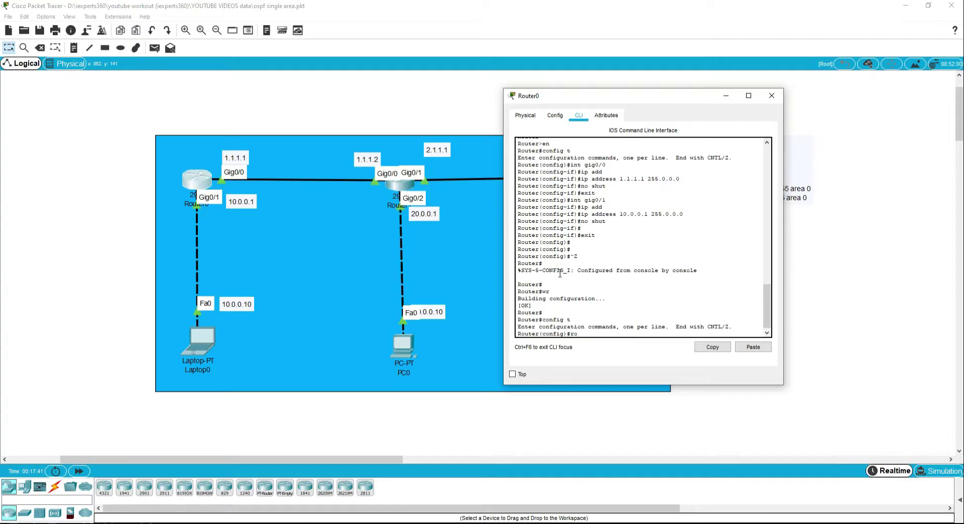
type(" ospf 1")
key("Return")
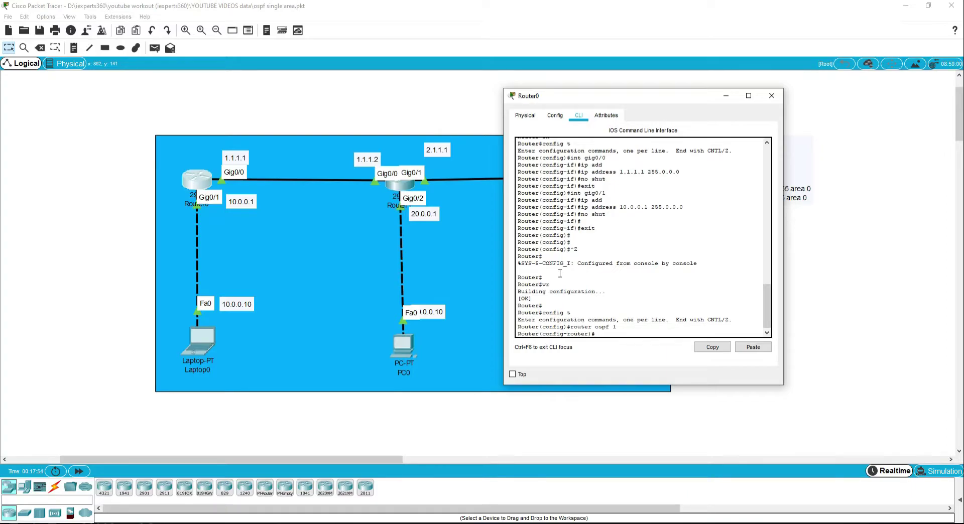
type("router-id 1.1.1.1")
key("Return")
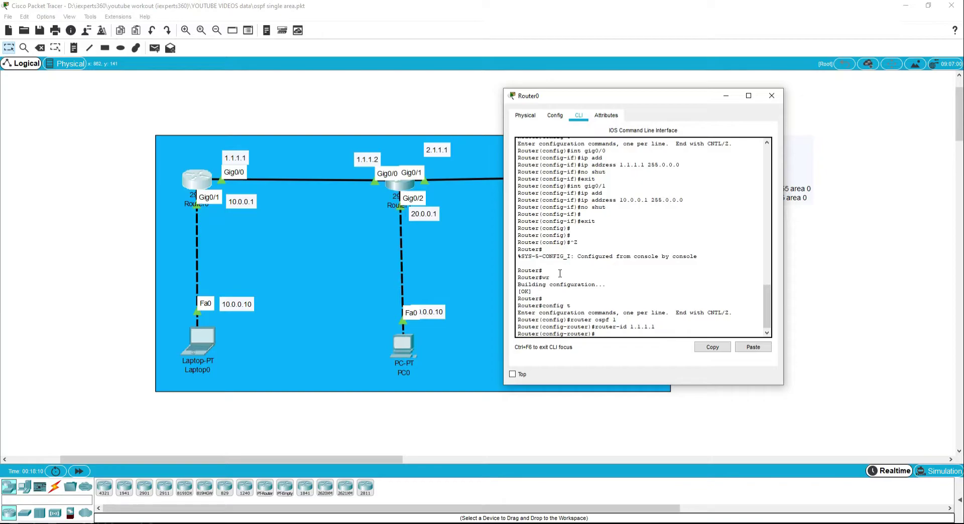
Step: Advertise networks 1.0.0.0 and 10.0.0.0 with wildcard mask 0.255.255.255 in area 0 on Router0
type("netw")
key("Tab")
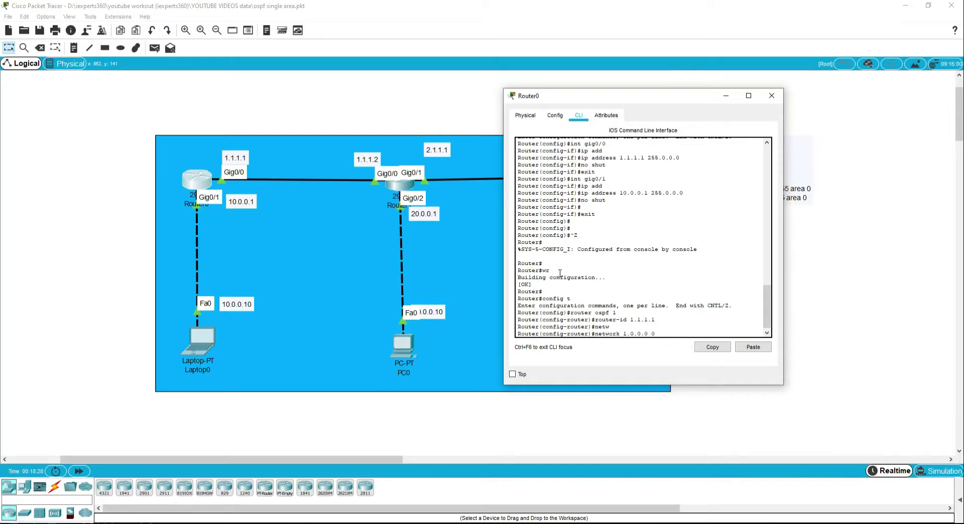
type("5.255.255 area 0")
key("Return")
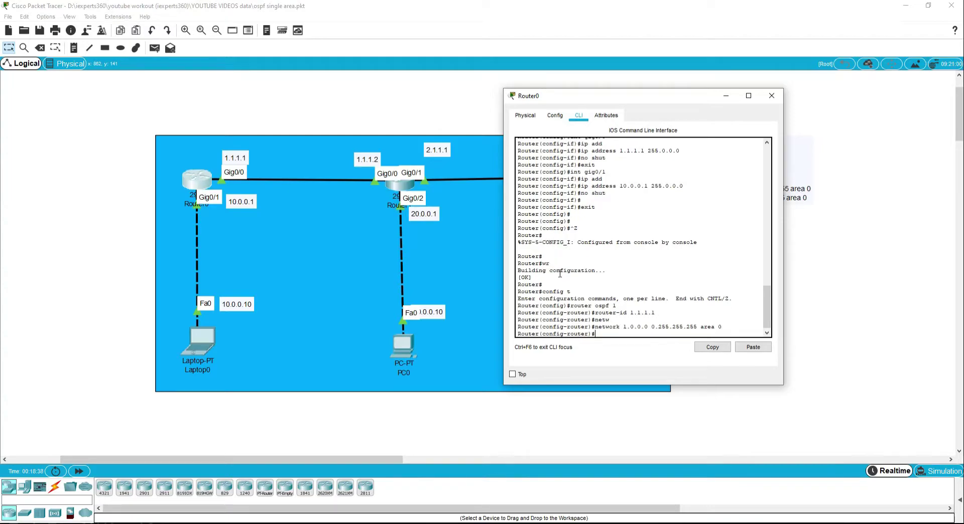
key("Up")
type("0")
key("Return")
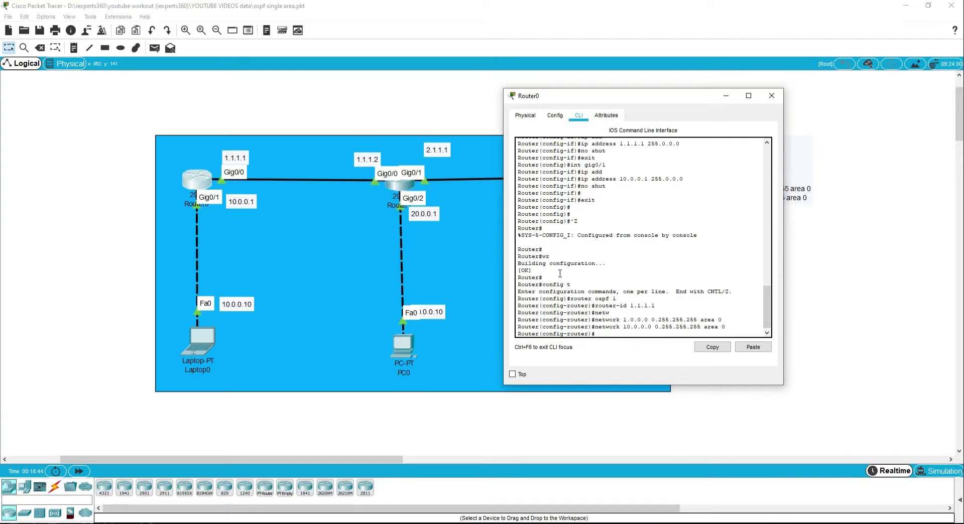
Step: Leave Router0's configuration mode, save the configuration with wr and close its window
type("exit")
key("Return")
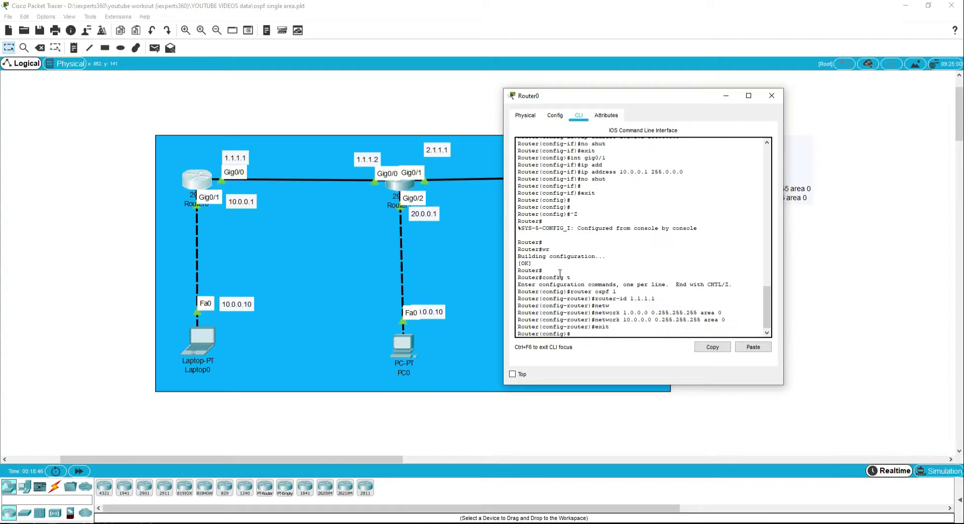
key("Return")
key("ctrl+z")
key("Return")
key("Return")
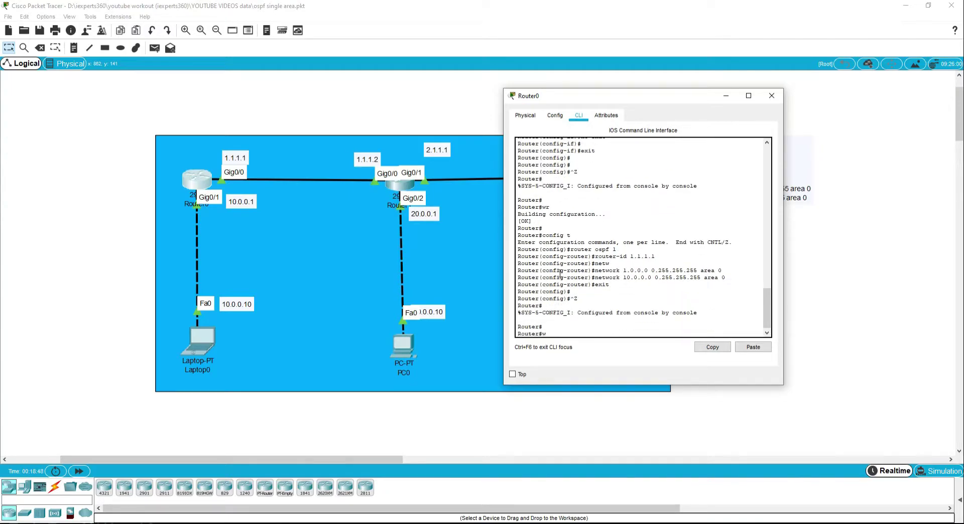
key("Return")
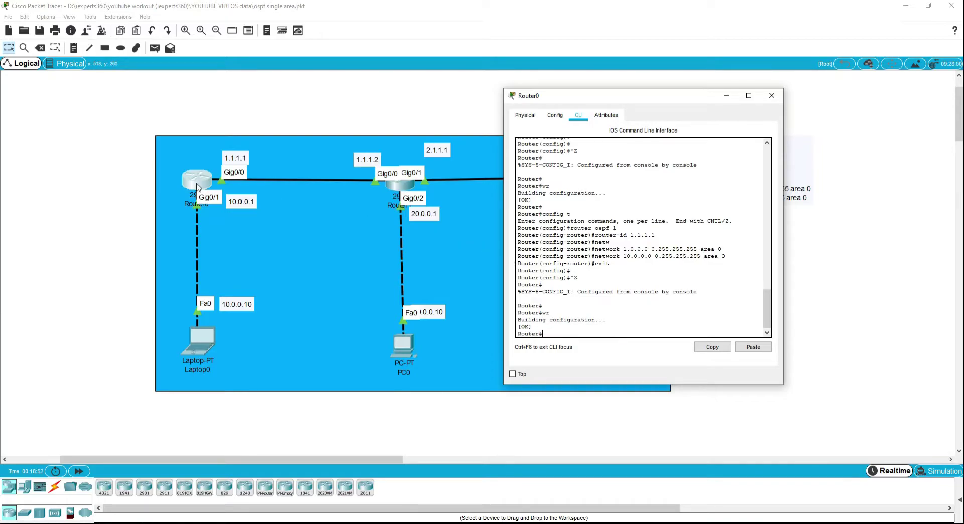
left_click(772, 96)
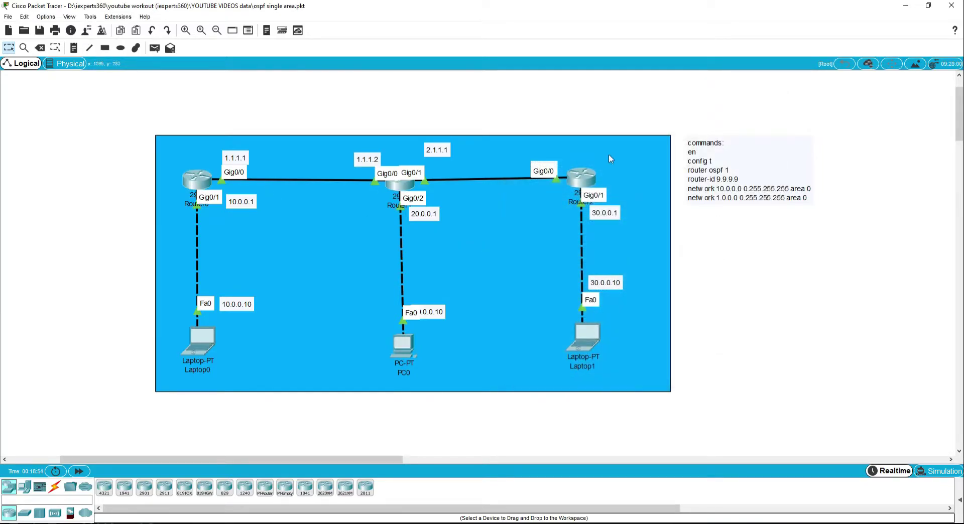
Step: Start OSPF process 1 on Router1 from global configuration mode and set its router ID to 2.2.2.2
left_click(398, 187)
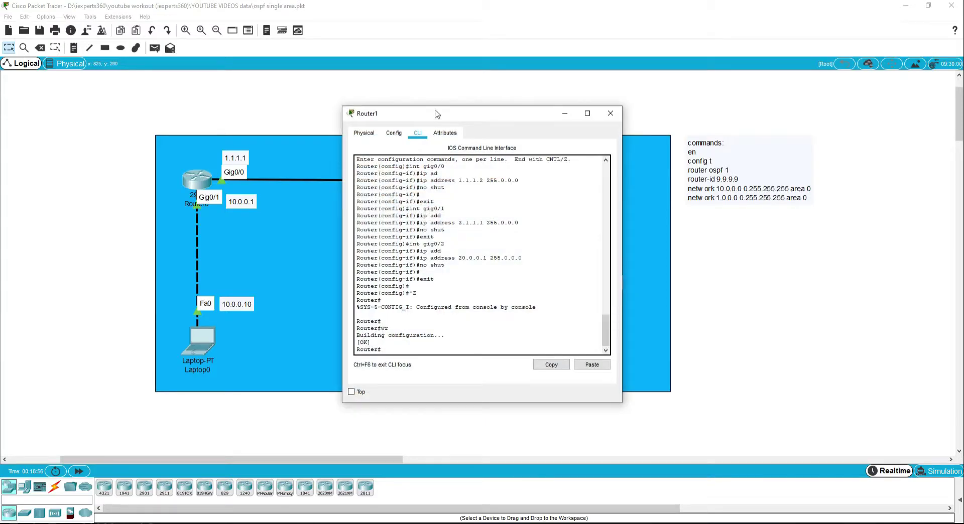
left_click_drag(476, 117, 644, 88)
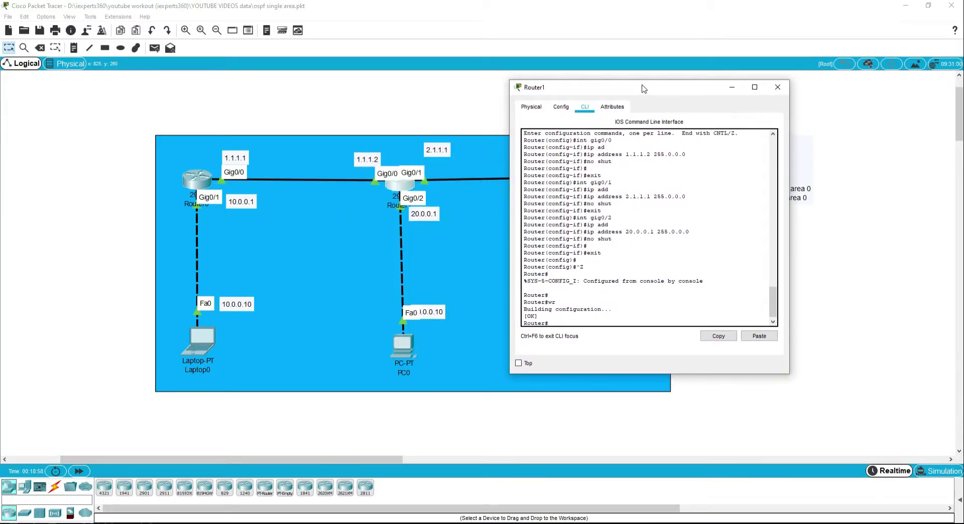
type("config t")
key("Return")
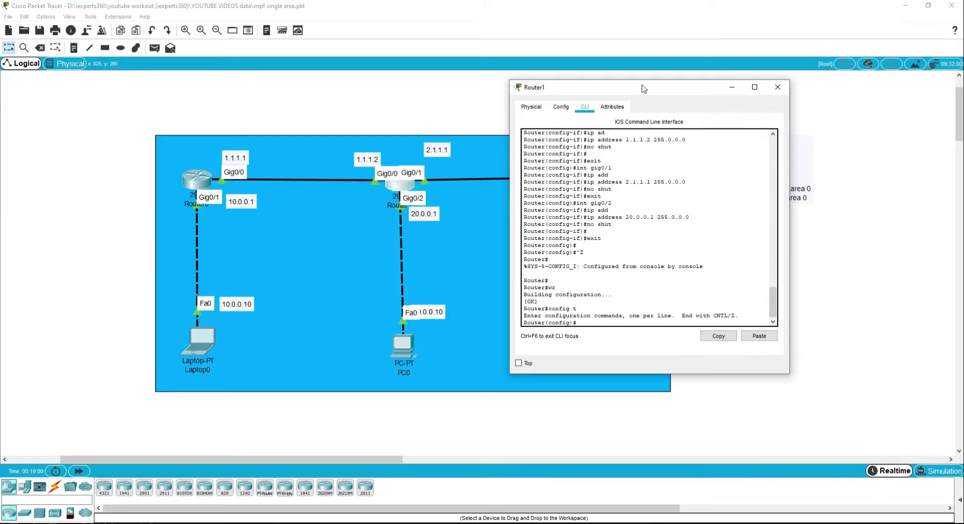
type("router ospf 1")
key("Return")
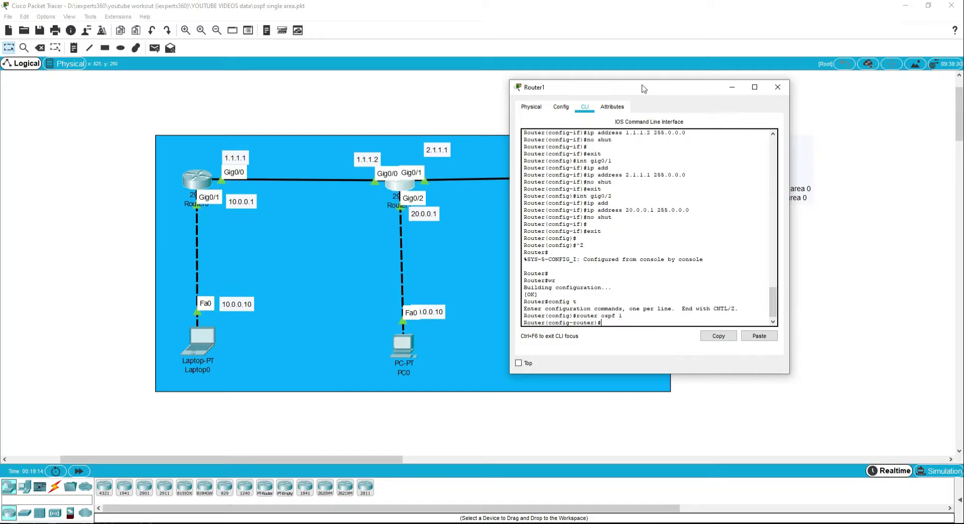
type("router")
key("Tab")
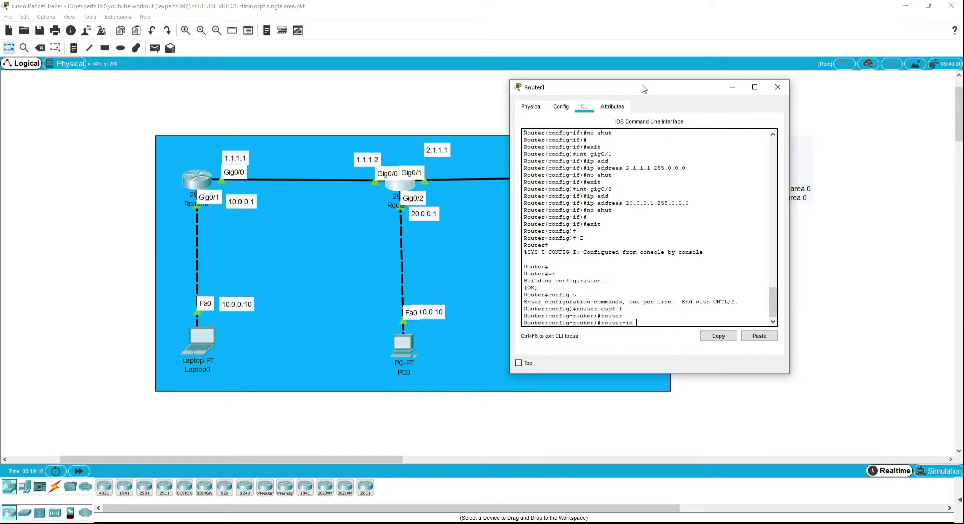
type("2.2.2.2")
key("Return")
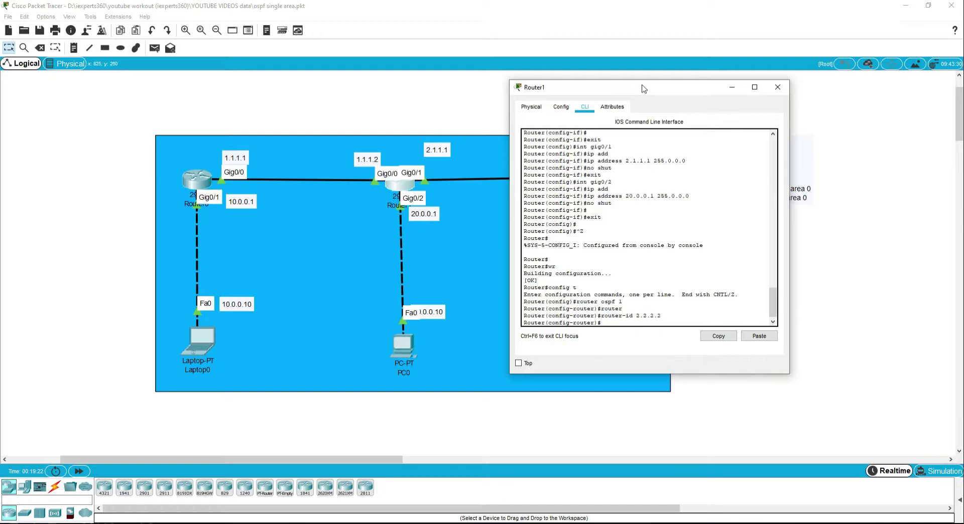
Step: Advertise network 1.0.0.0 with wildcard mask 0.255.255.255 in area 0 on Router1
type("netw")
key("Tab")
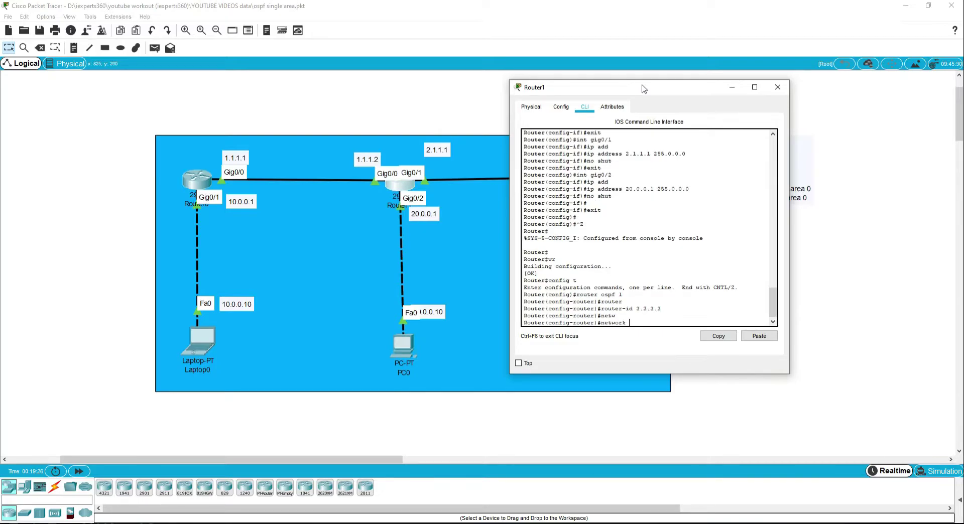
type("1.0.0.0 0.2")
type("55.25")
key("BackSpace")
type("5.255 area 0")
key("Return")
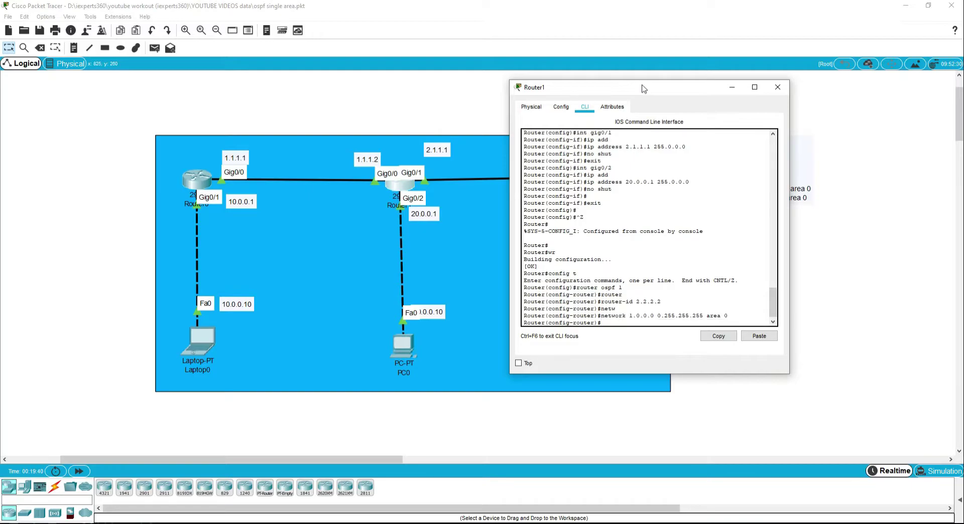
Step: Advertise network 2.0.0.0 with wildcard mask 0.255.255.255 in area 0 on Router1
key("Up")
key("BackSpace")
type("2.0.0.0 0.255.255.255 area 0")
key("Return")
Step: Advertise network 20.0.0.0 with wildcard mask 0.255.255.255 in area 0 on Router1
key("Up")
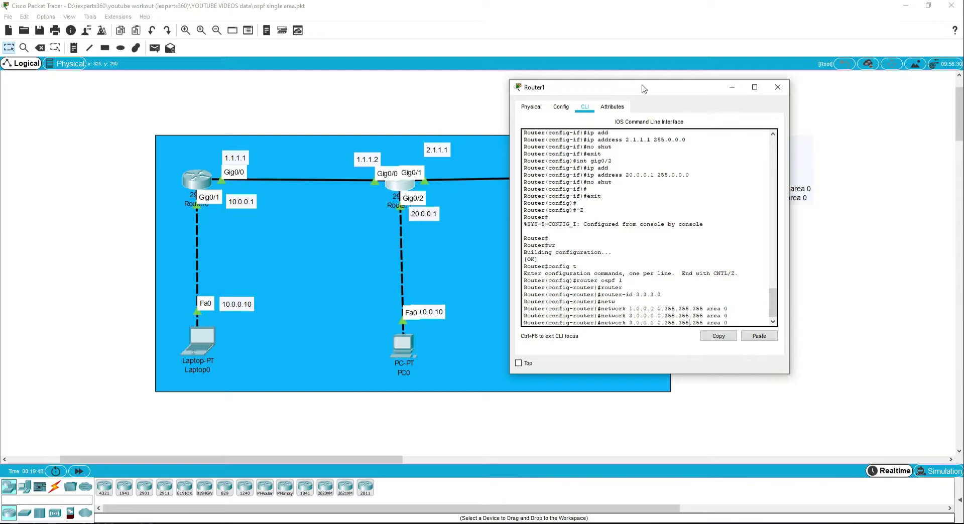
type("0")
key("Return")
Step: Leave Router1's configuration mode and save the configuration with wr
key("ctrl+z")
key("Return")
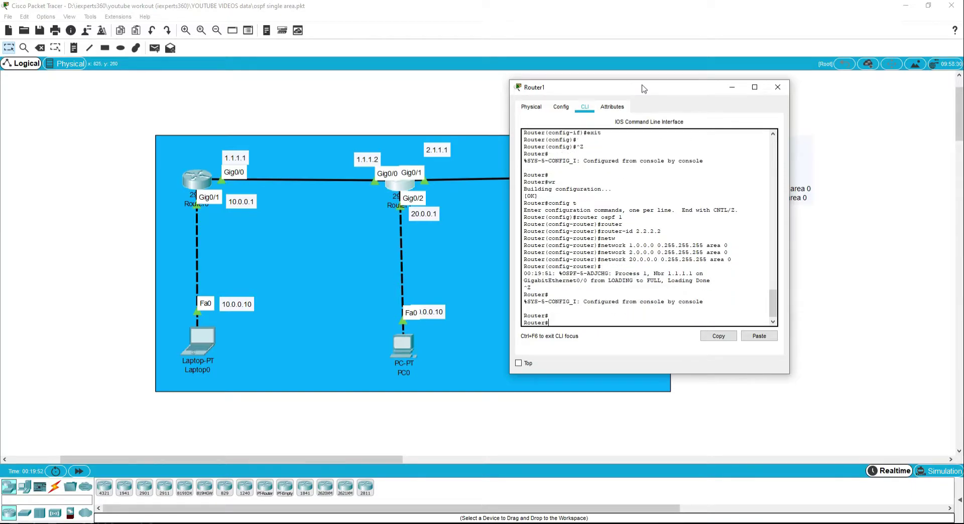
type("wr")
key("Return")
key("Return")
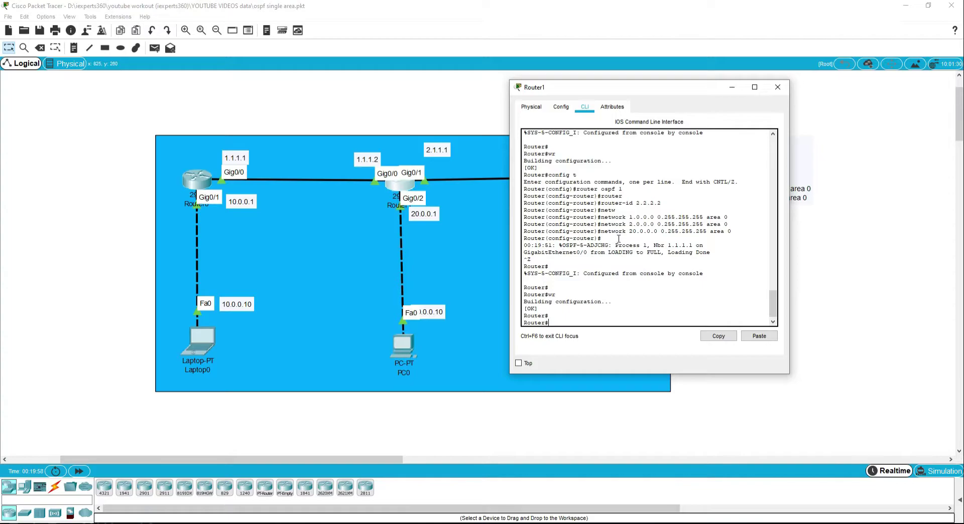
Step: Examine the OSPF adjacency message in Router1's CLI for the neighbor, the interface and the adjacency state
left_click_drag(562, 245, 694, 245)
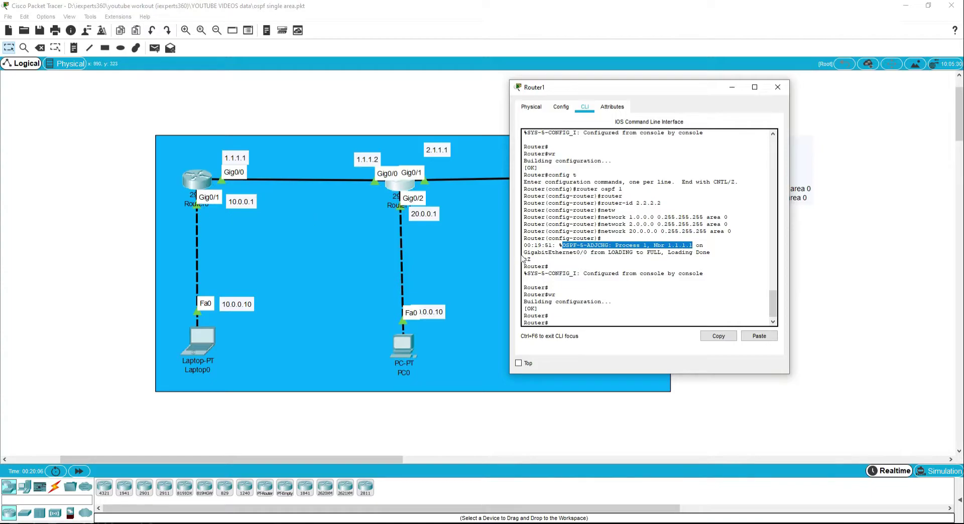
left_click_drag(525, 252, 585, 252)
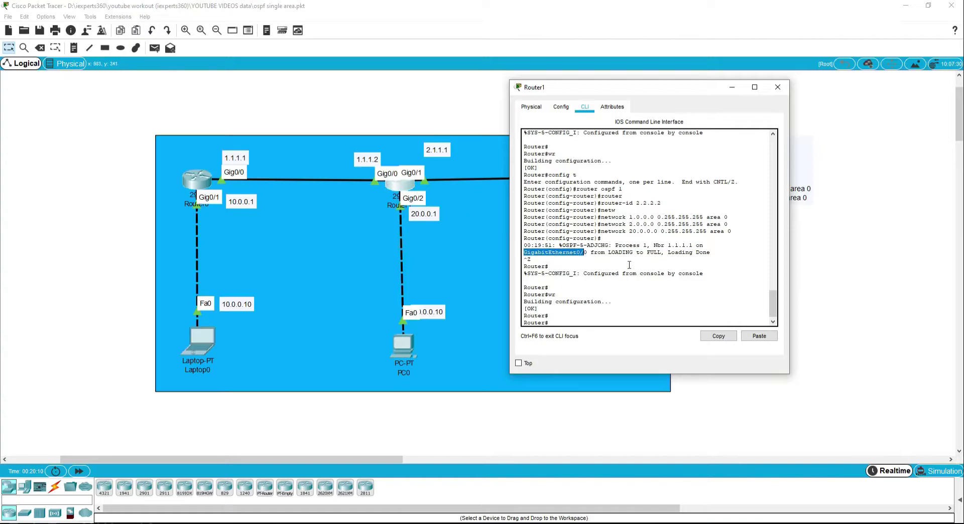
left_click_drag(607, 254, 657, 254)
left_click(605, 264)
Step: Check the OSPF adjacency message in Router0's CLI and close the Router0 and Router1 windows
left_click(201, 179)
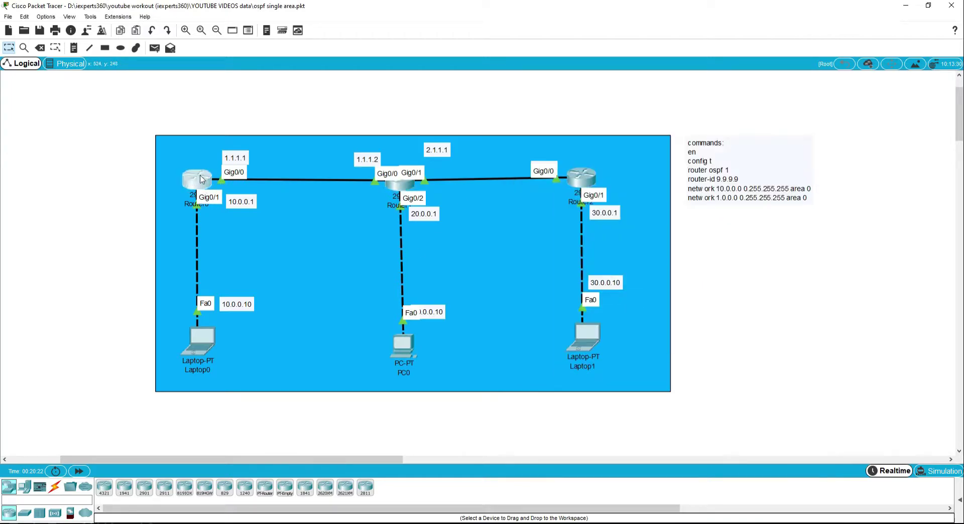
left_click(201, 178)
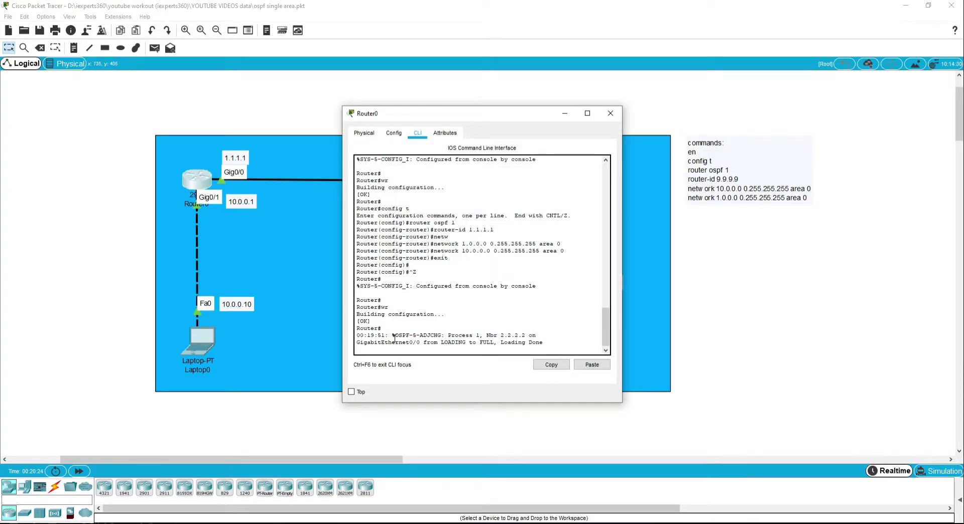
left_click_drag(397, 333, 534, 333)
left_click(515, 335)
left_click(611, 113)
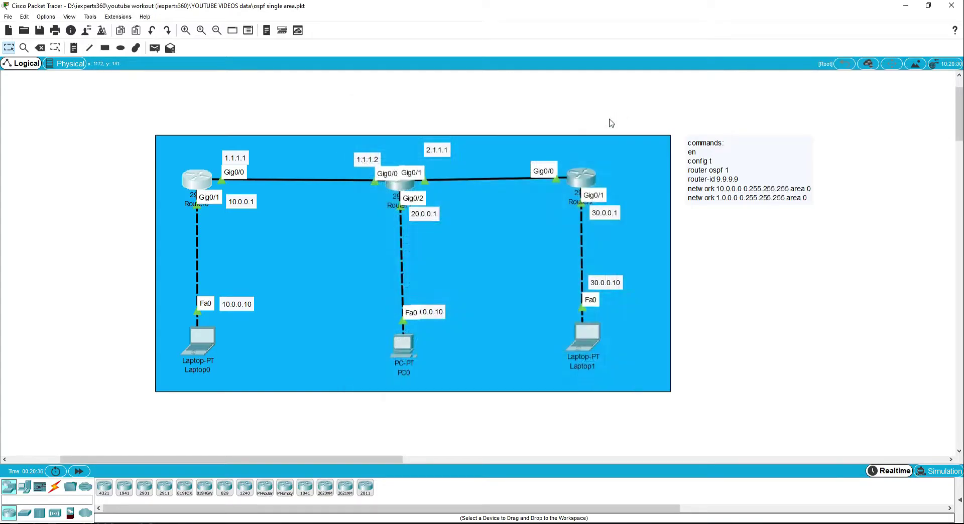
left_click(406, 191)
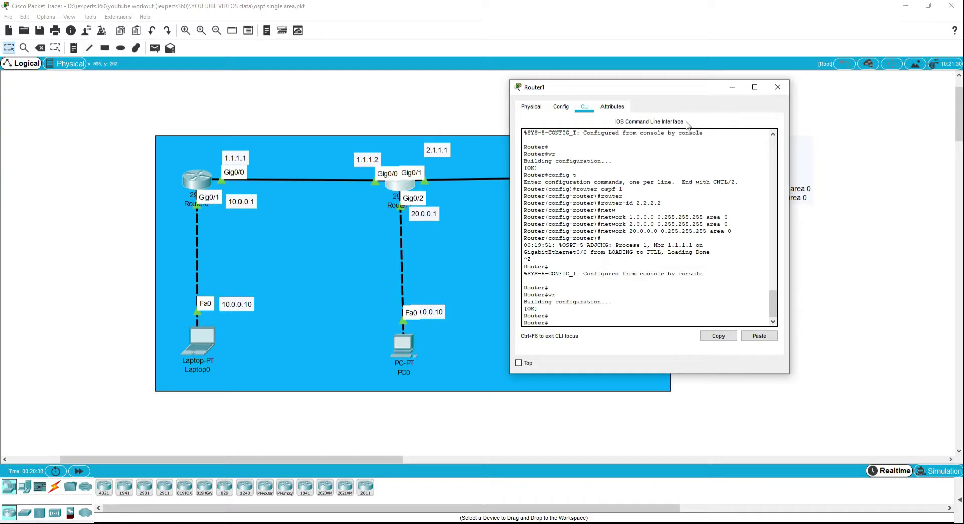
left_click(777, 87)
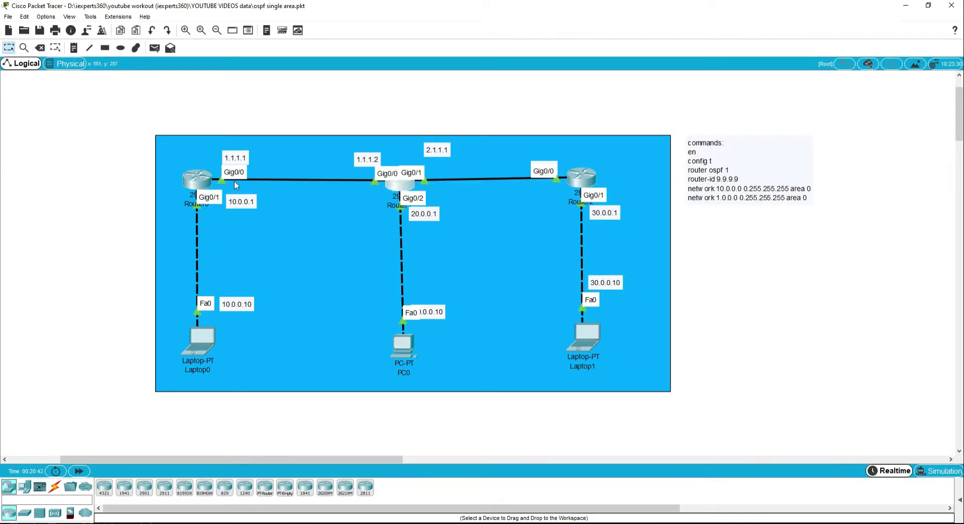
Step: Ping 20.0.0.10 from Laptop0's Command Prompt and close the laptop's window
left_click(200, 346)
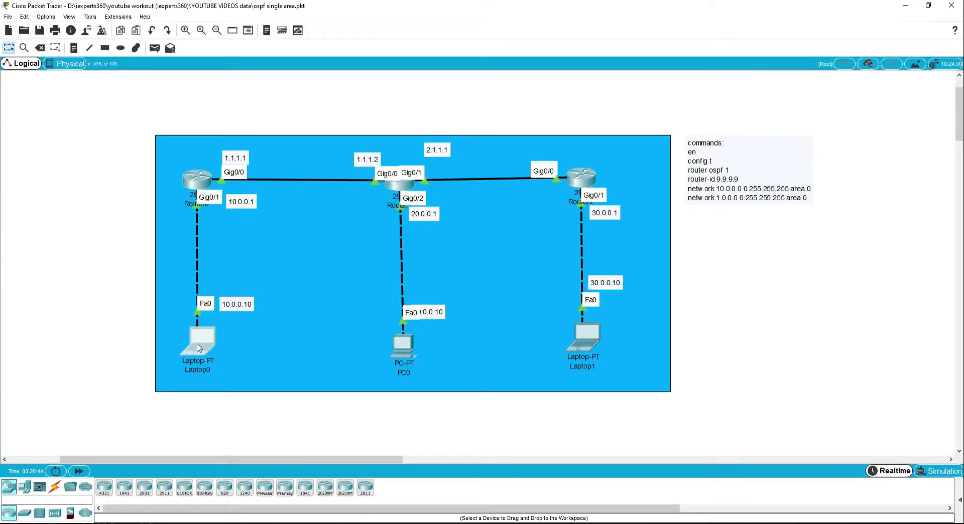
left_click_drag(408, 82, 711, 79)
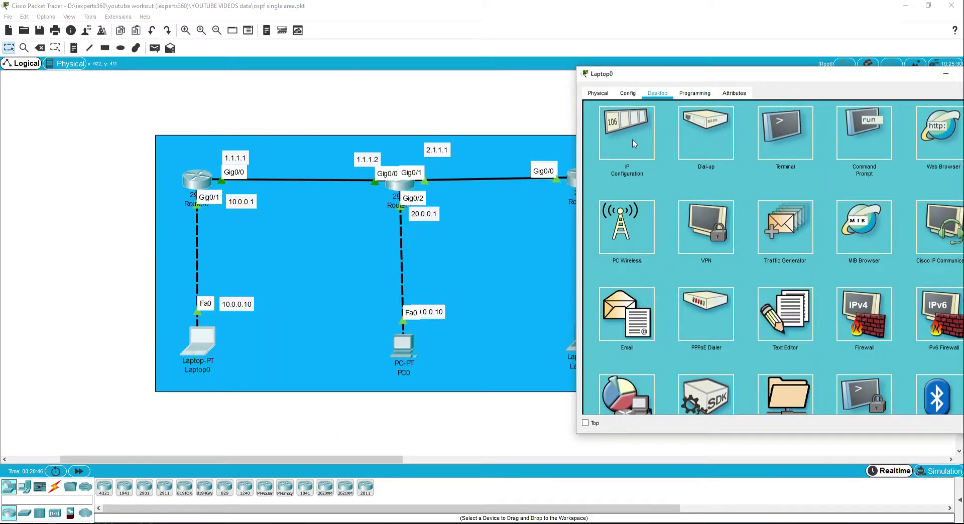
left_click(851, 146)
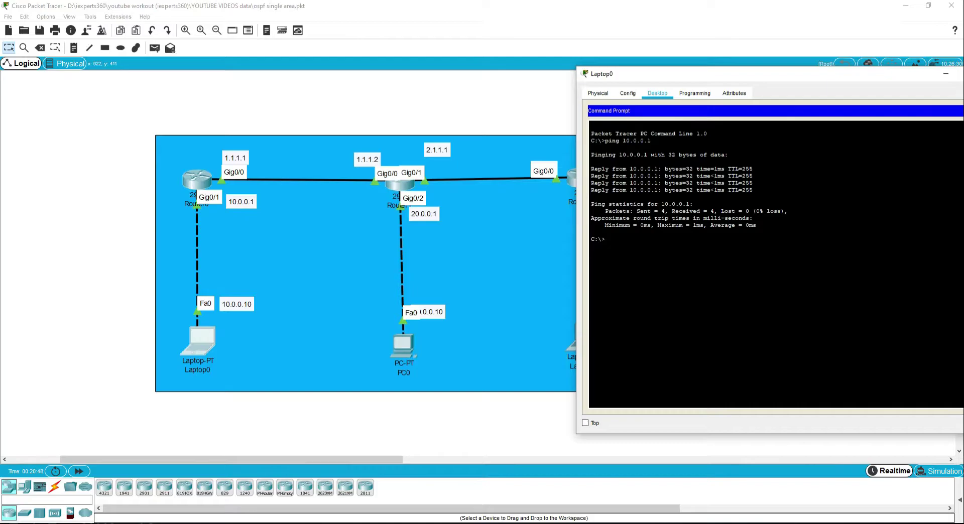
type("ping 20.0.0.10")
key("Return")
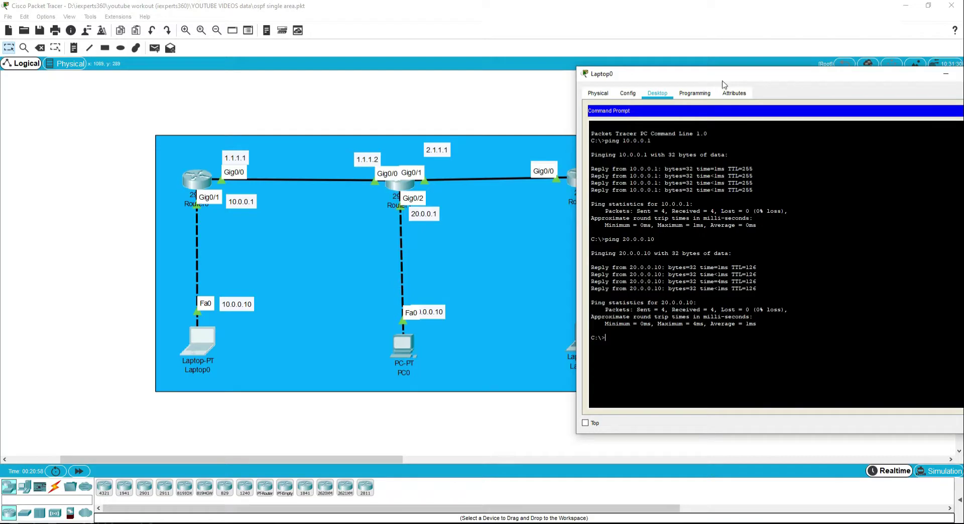
left_click_drag(723, 77, 497, 85)
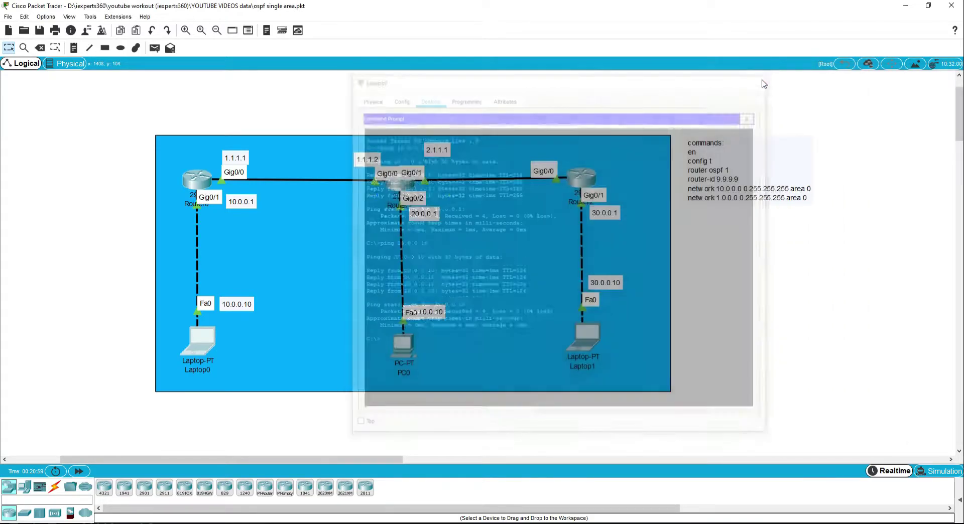
left_click(762, 84)
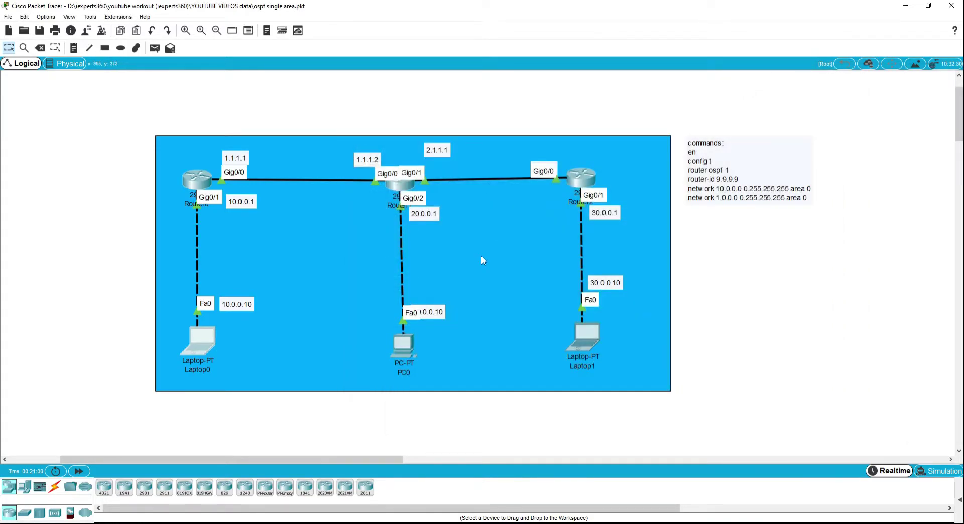
Step: Enter global configuration mode in Router2's CLI and start OSPF process 1
left_click(582, 178)
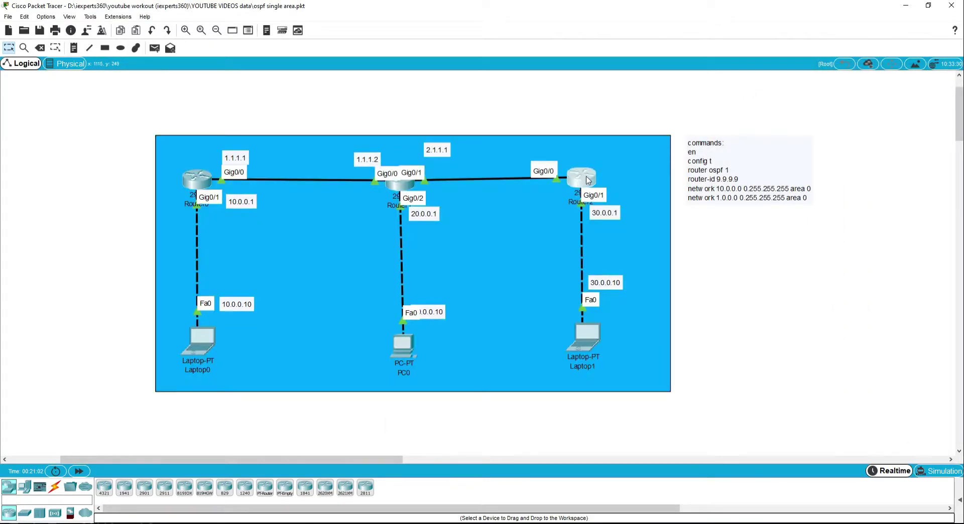
left_click_drag(475, 119, 750, 97)
type("con")
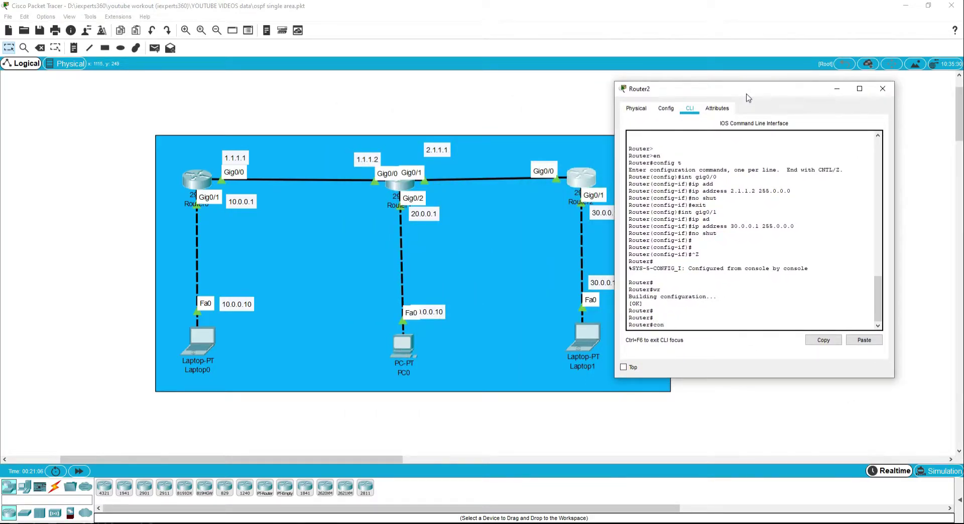
type("fi gt")
key("BackSpace")
key("BackSpace")
key("BackSpace")
type("g t")
key("Return")
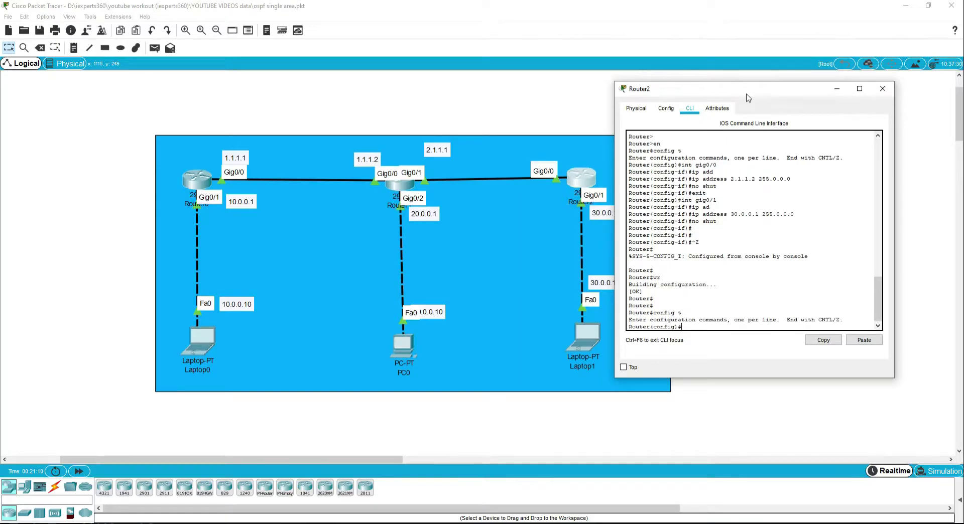
type("router ospf 1")
key("Return")
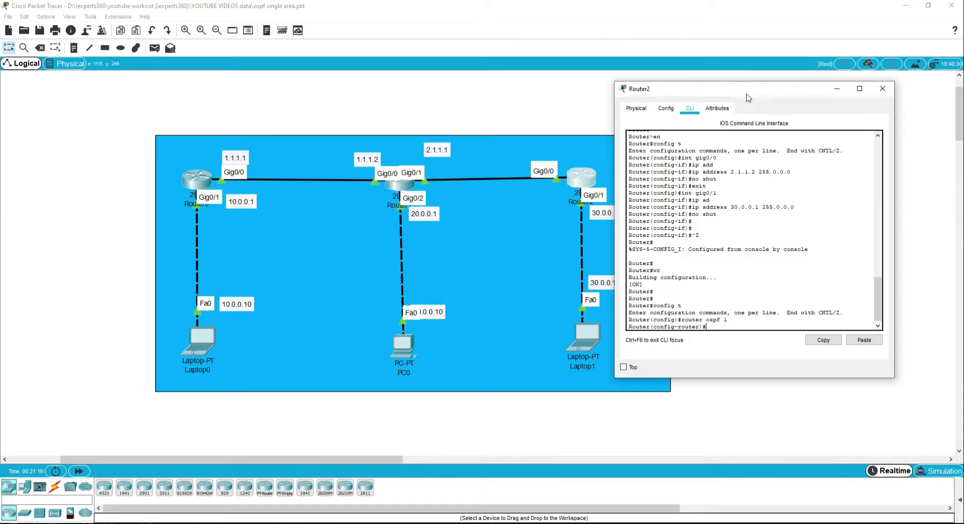
Step: Set Router2's OSPF router ID to 3.3.3.3
type("router")
key("Tab")
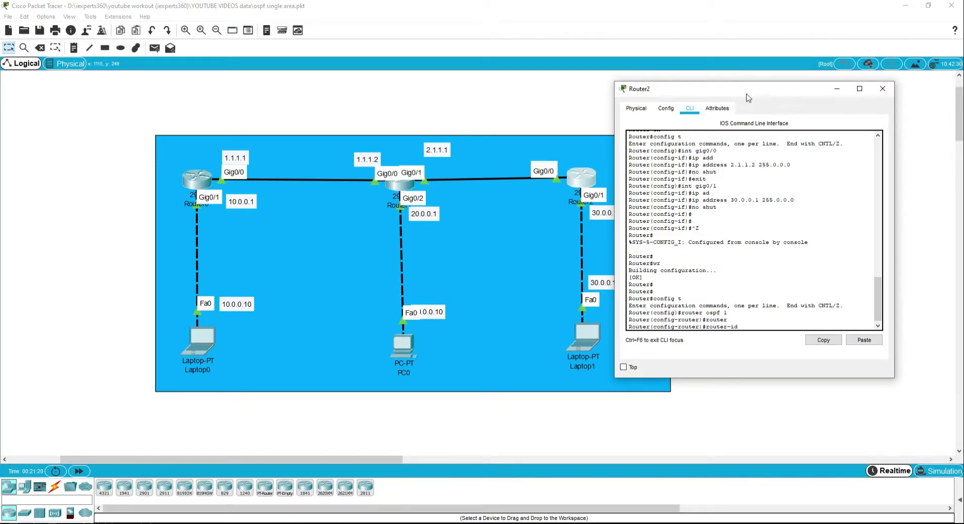
type("3.3.3.3")
key("Return")
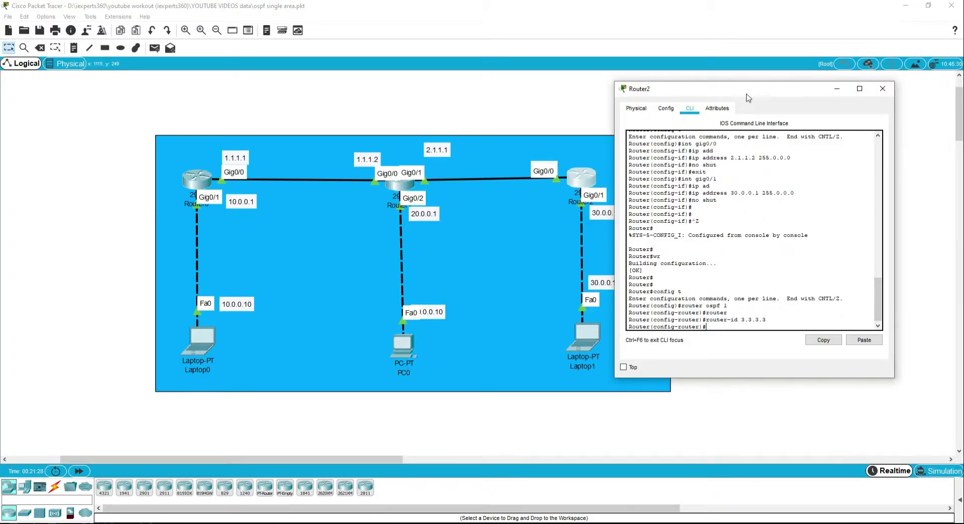
Step: Advertise network 2.0.0.0 with wildcard mask 0.255.255.255 in area 0 on Router2
type("netw")
key("Tab")
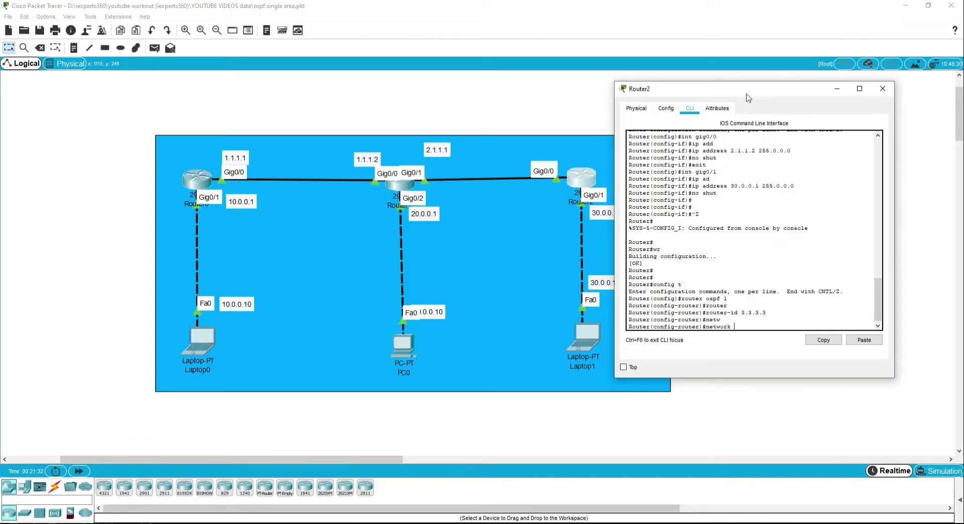
type("2.0.0.0 0.255.255.255 area 0")
key("Return")
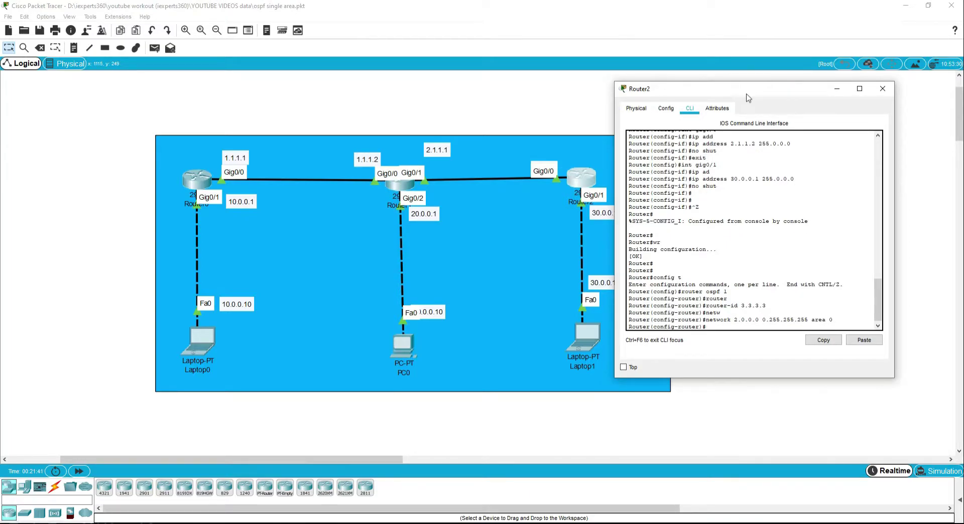
Step: Advertise network 30.0.0.0 with wildcard mask 0.255.255.255 in area 0 on Router2
key("Up")
key("Left")
key("Left")
key("Left")
key("Left")
key("Left")
key("Left")
key("Left")
key("Left")
key("Left")
key("Left")
key("Left")
key("Left")
key("Left")
key("Left")
key("Left")
key("Left")
key("Left")
key("Left")
key("Left")
key("Left")
key("BackSpace")
type("30")
key("Return")
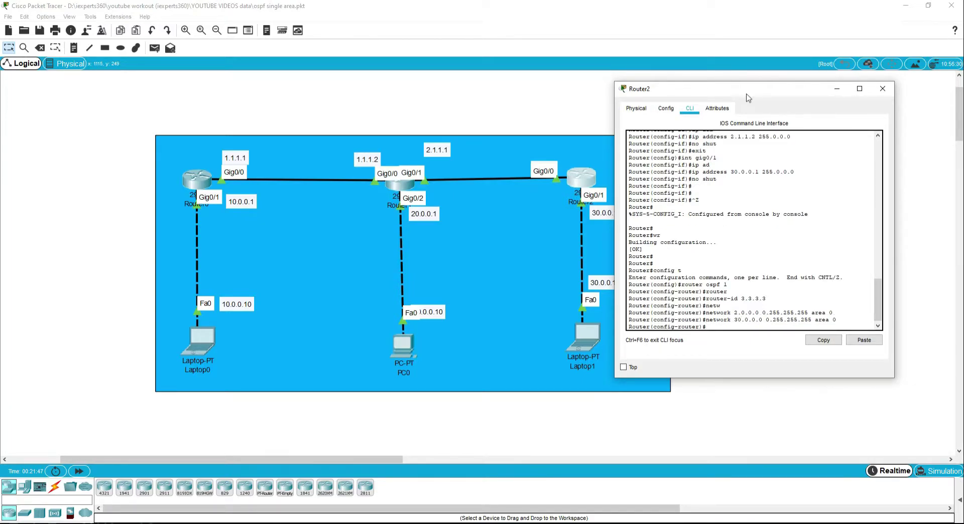
Step: Leave Router2's configuration mode and save the configuration with wr
type("exit")
key("Return")
key("ctrl+z")
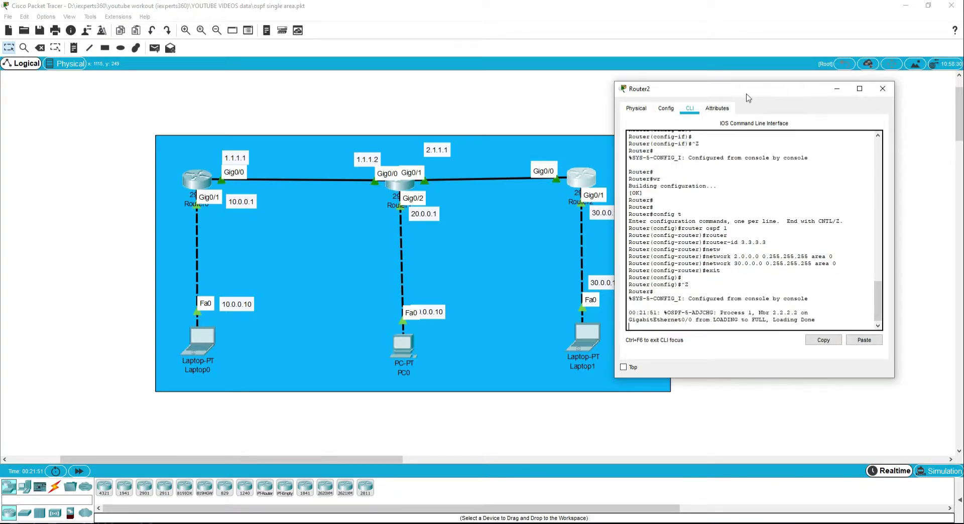
key("Return")
key("Return")
type("wr")
key("Return")
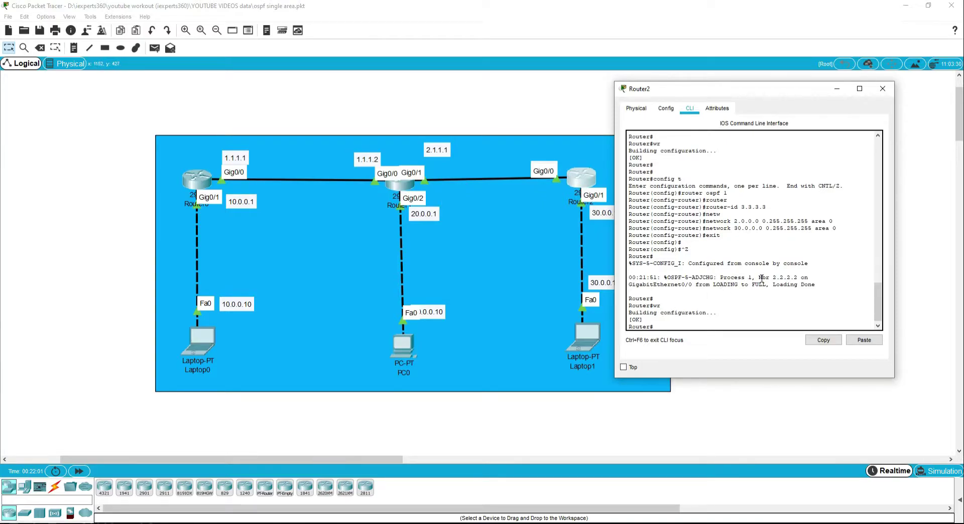
Step: Examine the OSPF adjacency message in Router2's CLI and close the router's window
left_click_drag(720, 278, 803, 277)
left_click(750, 300)
left_click(882, 89)
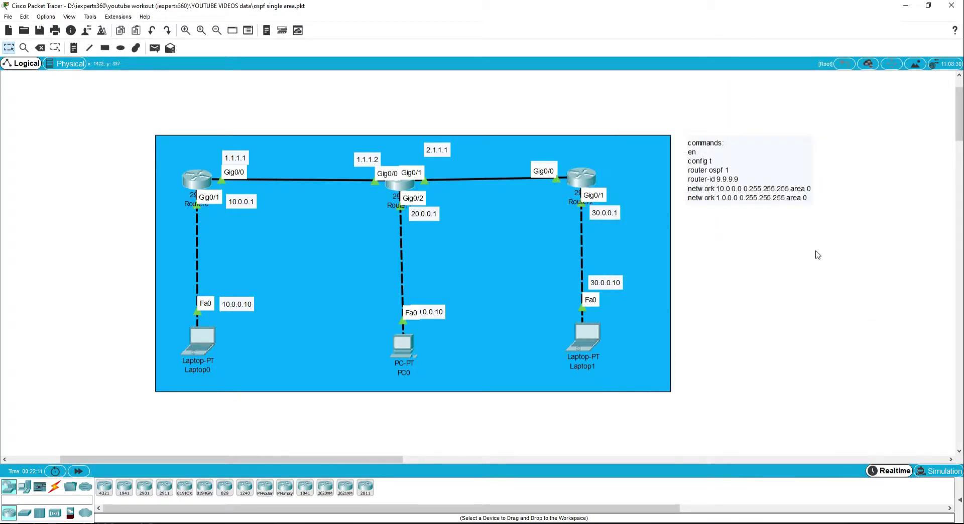
Step: Ping 20.0.0.10 from Laptop1's Command Prompt
left_click(584, 348)
left_click_drag(498, 73, 872, 69)
left_click(910, 134)
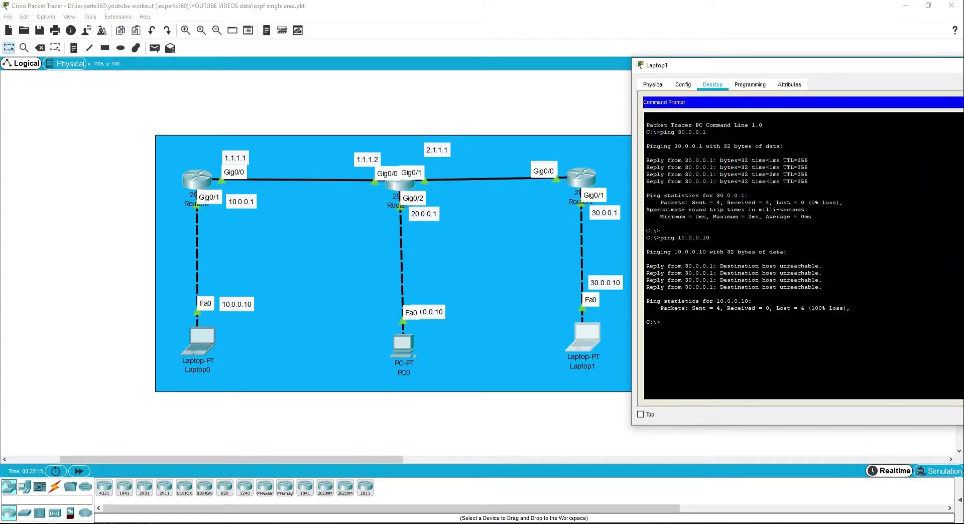
type("ping 20.0.0.10")
key("Return")
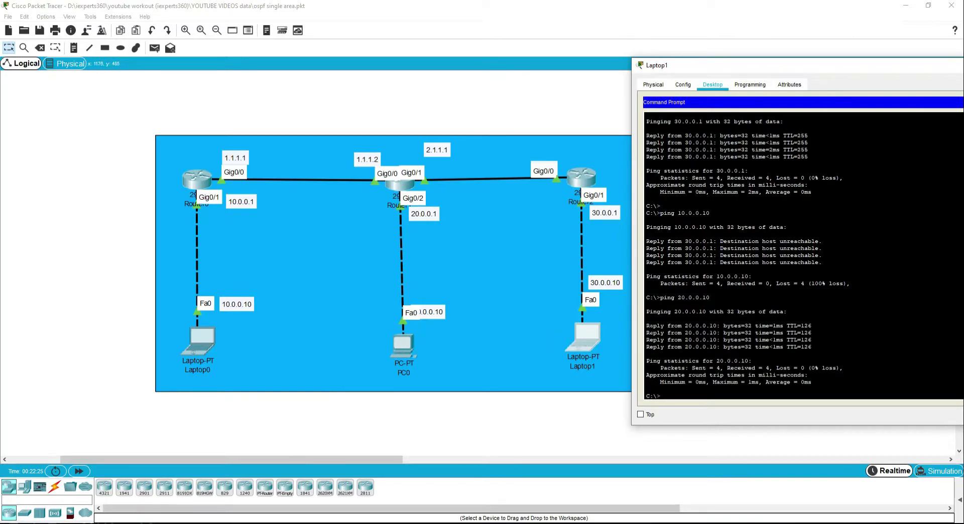
Step: Ping 10.0.0.10 from Laptop1's Command Prompt and close the laptop's window
type("ping 10.0.0.10")
key("Return")
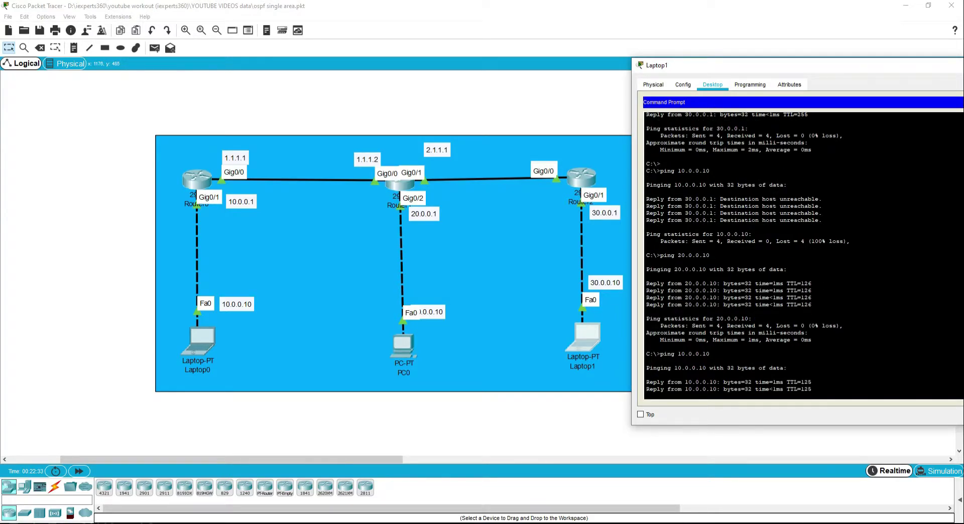
left_click_drag(818, 66, 496, 60)
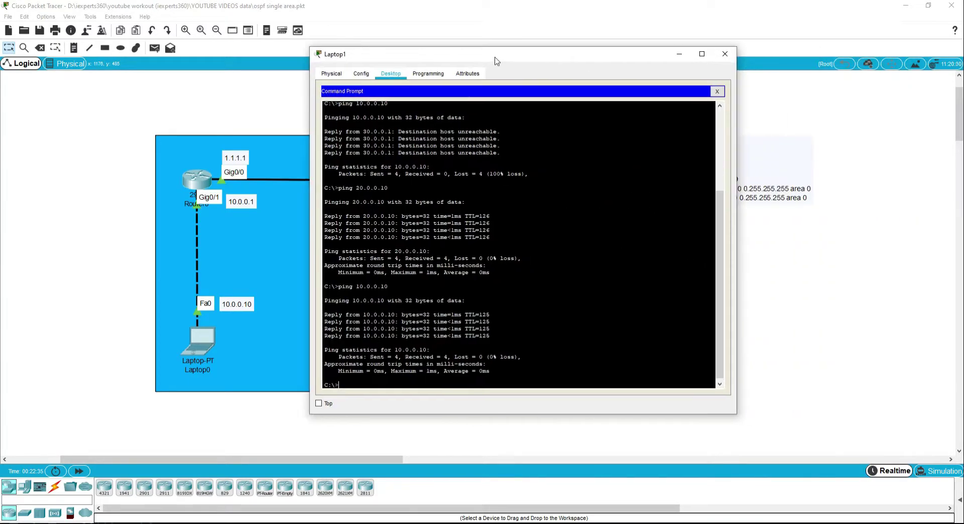
left_click(725, 53)
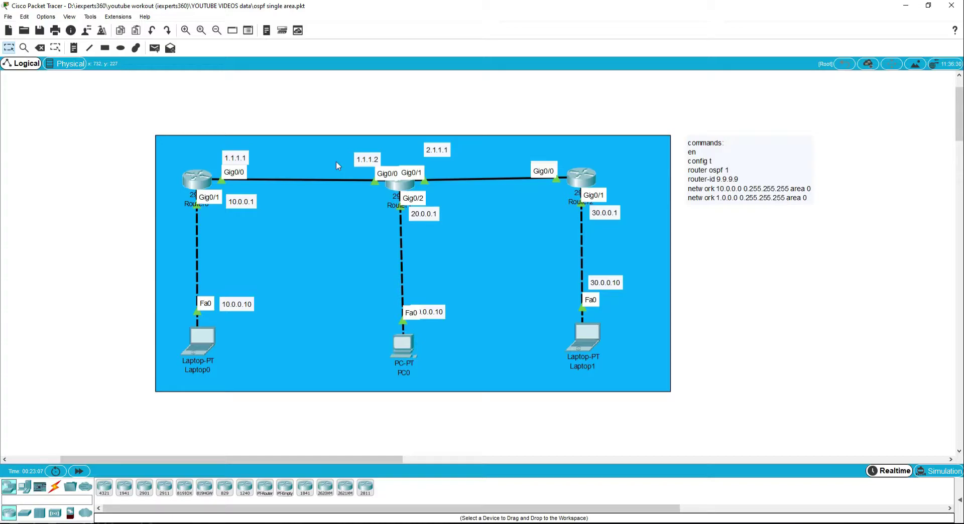
Step: Switch to the slide presentation and advance to the slide listing the commands to verify OSPF
key("alt+Tab")
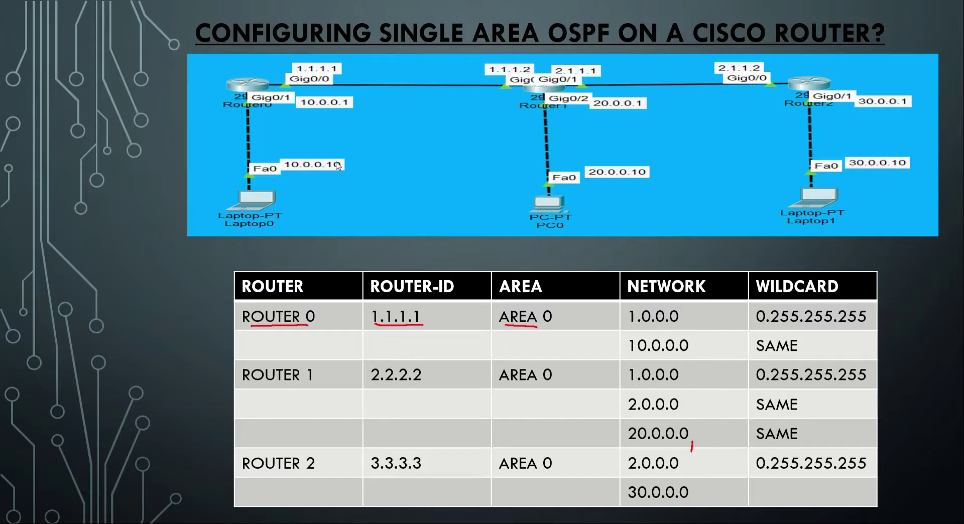
key("Right")
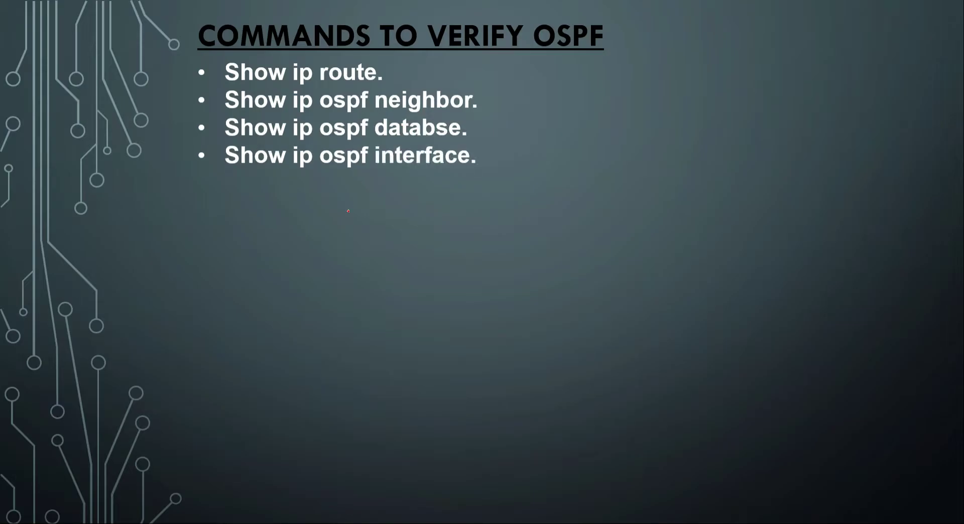
Step: Switch to Cisco Packet Tracer and display Router0's routing table from its CLI with show ip route
key("alt+Tab")
key("alt+Tab")
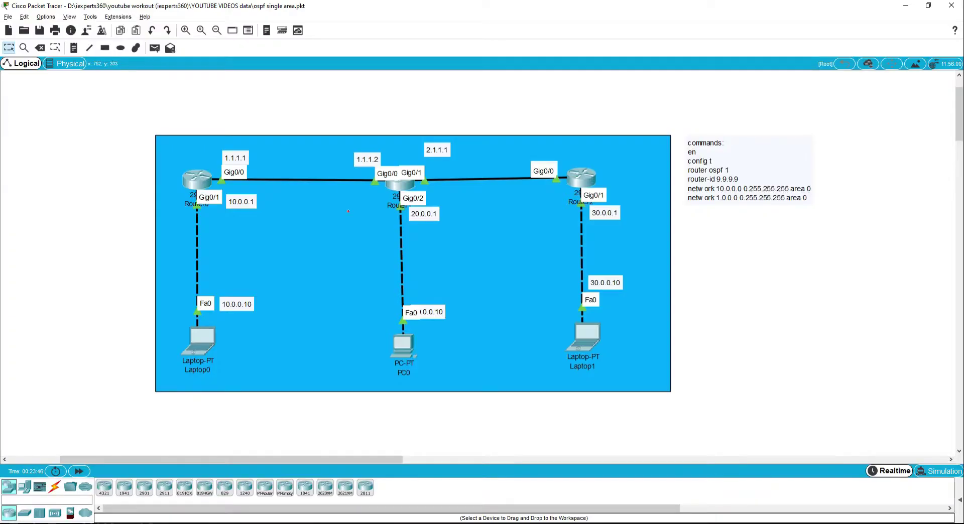
left_click(196, 180)
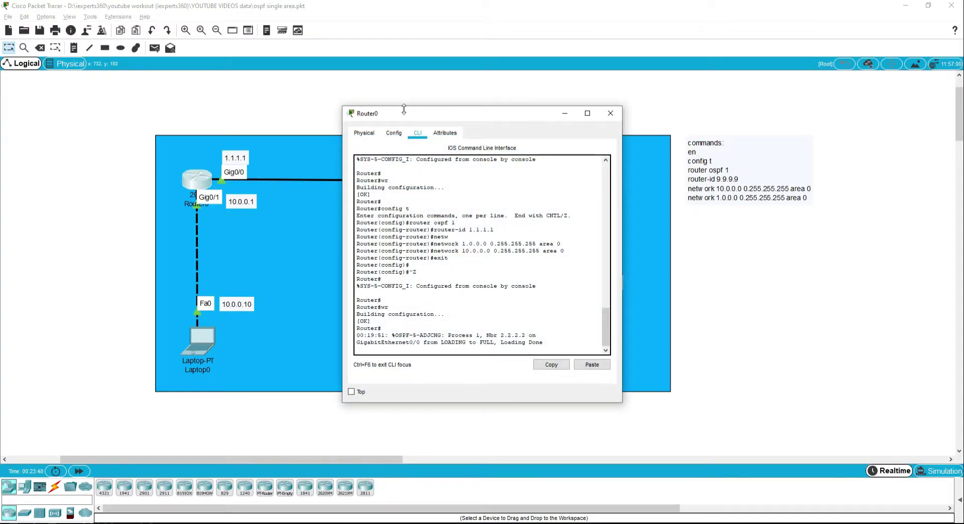
left_click_drag(416, 115, 584, 120)
key("Return")
key("Return")
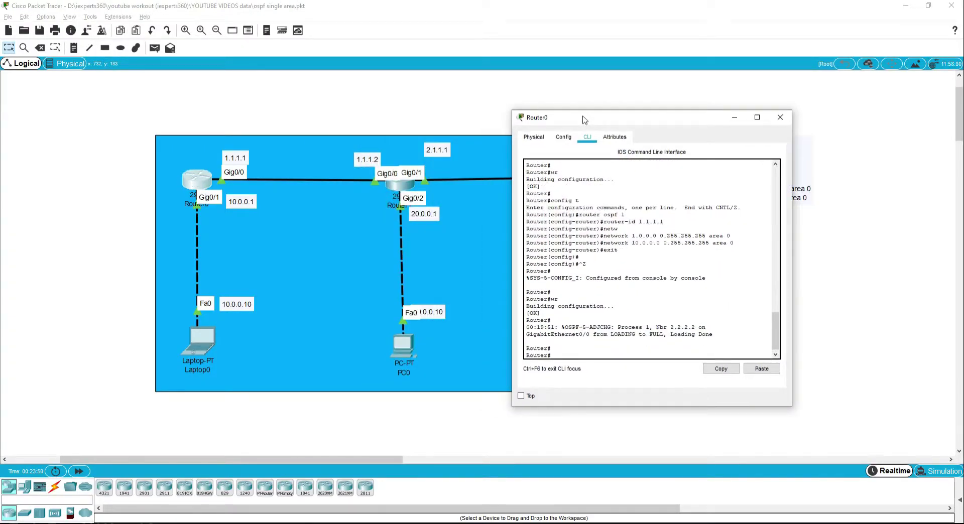
type("show ip route")
key("Return")
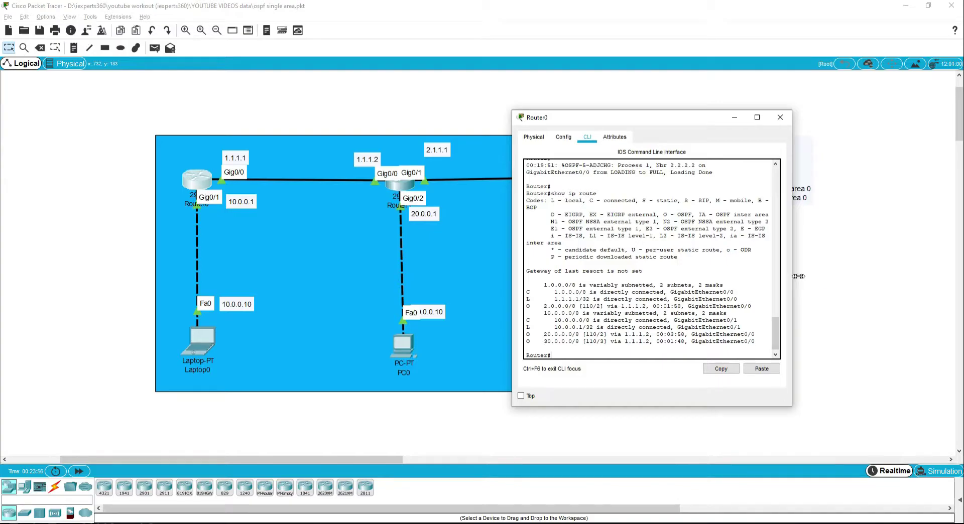
Step: Widen Router0's window and examine the connected and OSPF-learned routes against the code legend in the routing table
left_click_drag(792, 276, 898, 273)
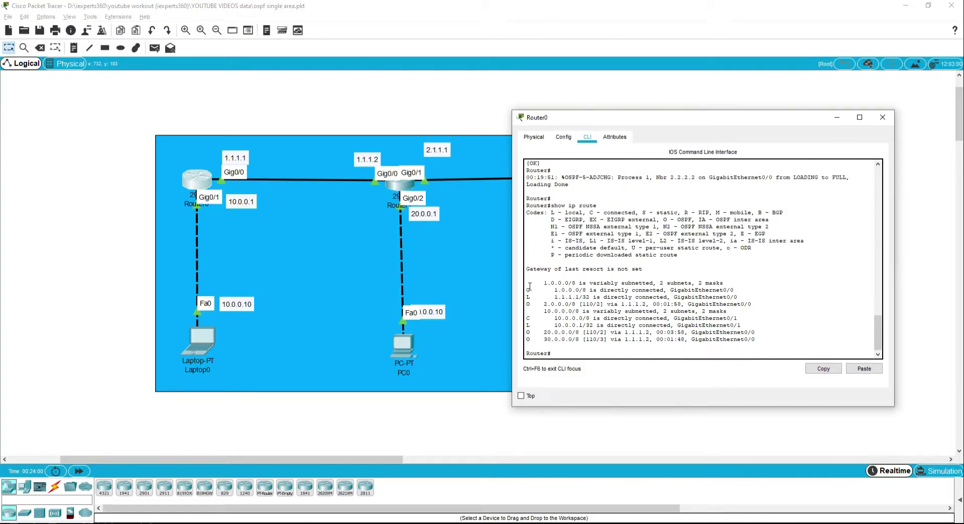
left_click_drag(528, 290, 716, 291)
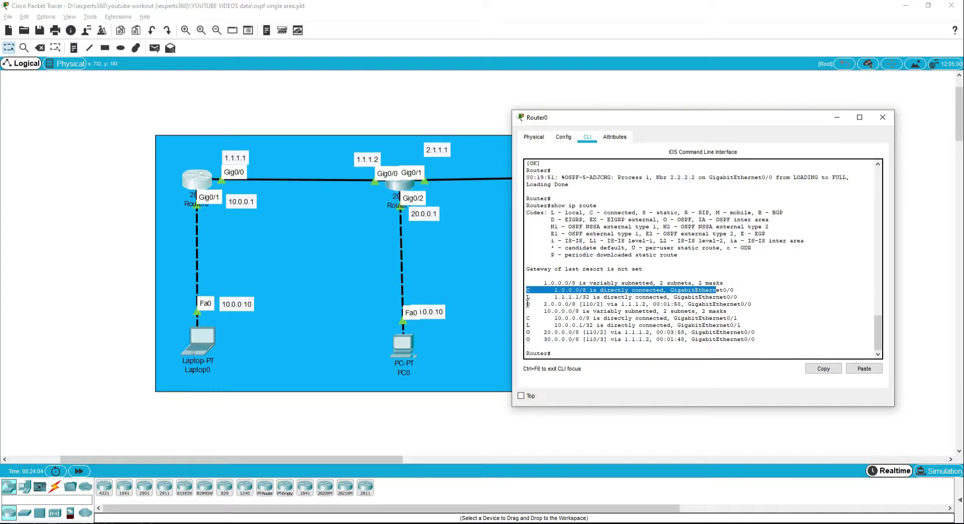
left_click_drag(528, 303, 756, 310)
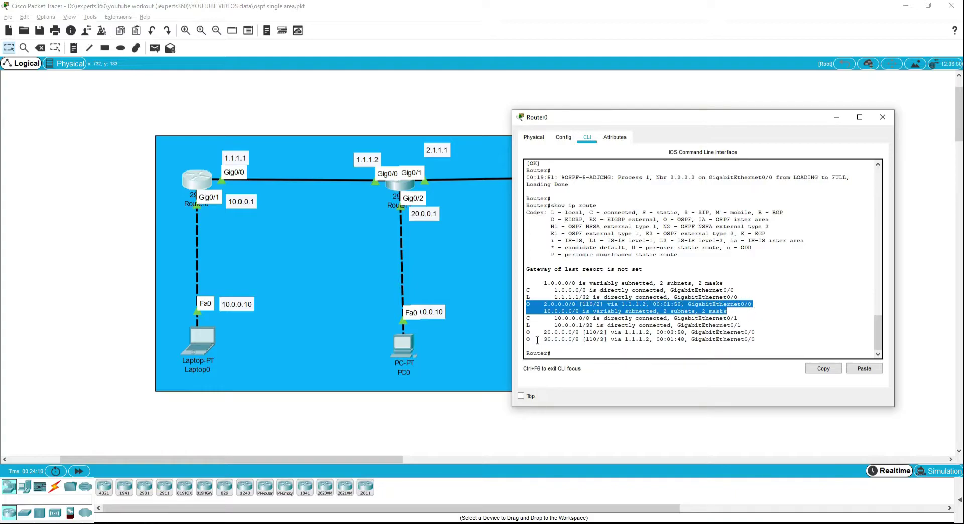
left_click_drag(527, 332, 758, 338)
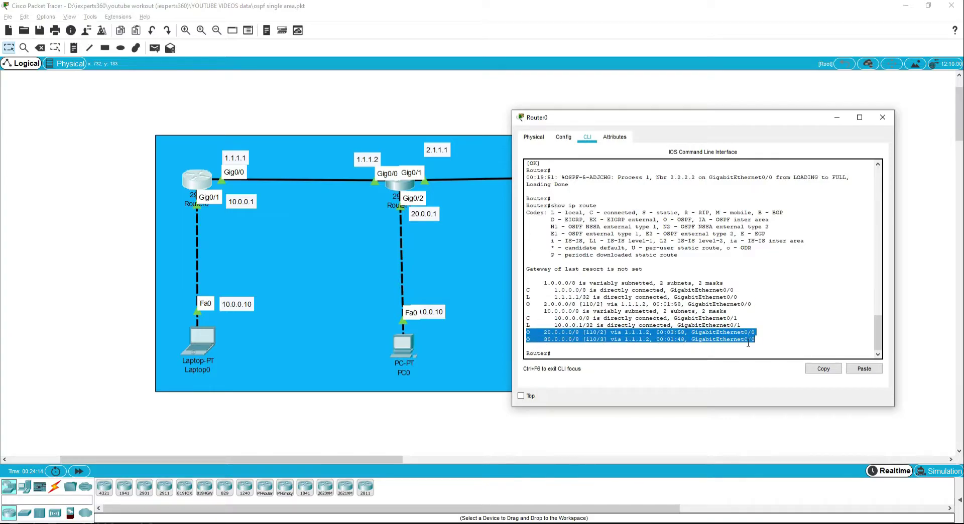
left_click(654, 353)
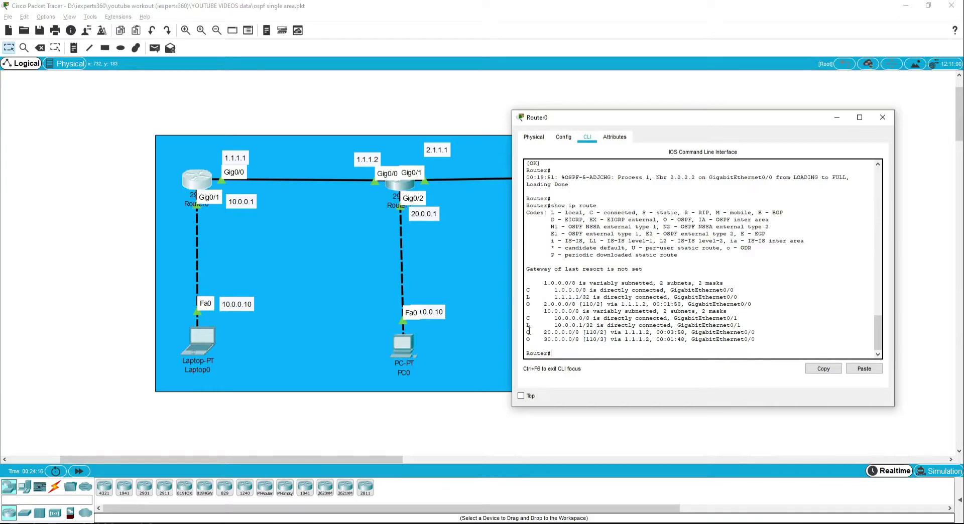
left_click_drag(527, 304, 531, 305)
left_click_drag(662, 219, 692, 221)
Step: List the available show ip ospf options in Router0's CLI and display its OSPF neighbors with show ip ospf neighbor
left_click(564, 353)
type("show ip ospf ?")
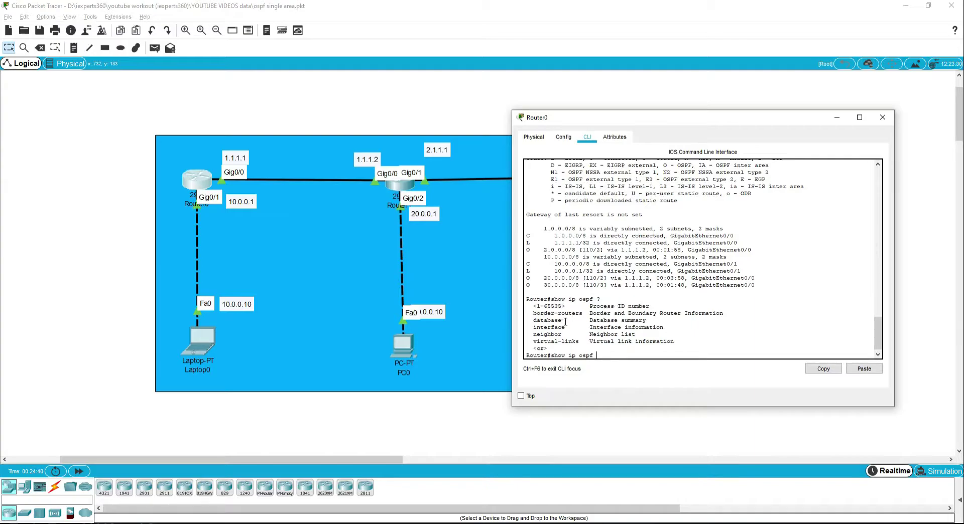
type("neigh")
key("Tab")
key("Return")
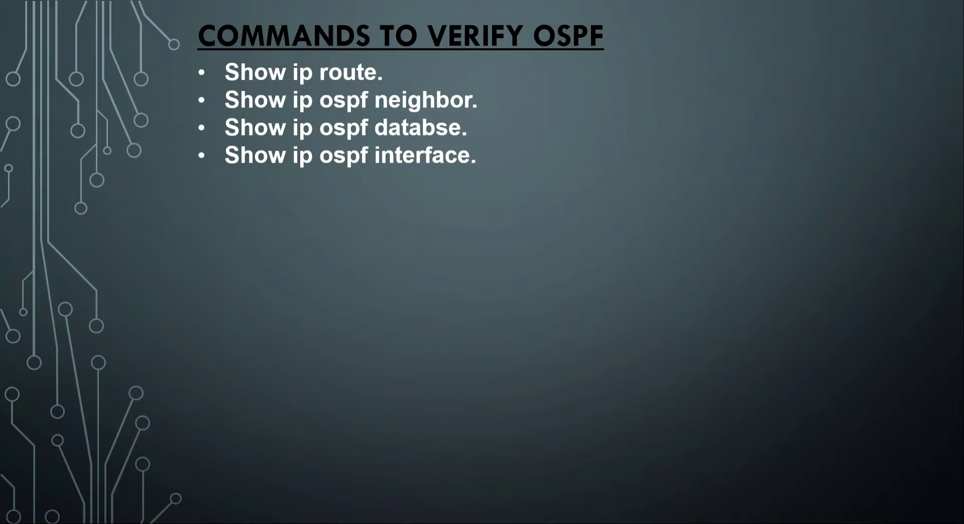
Step: Reveal the single-area OSPF configuration commands on the presentation slide, tick them off with the pen, and advance the slide
key("Right")
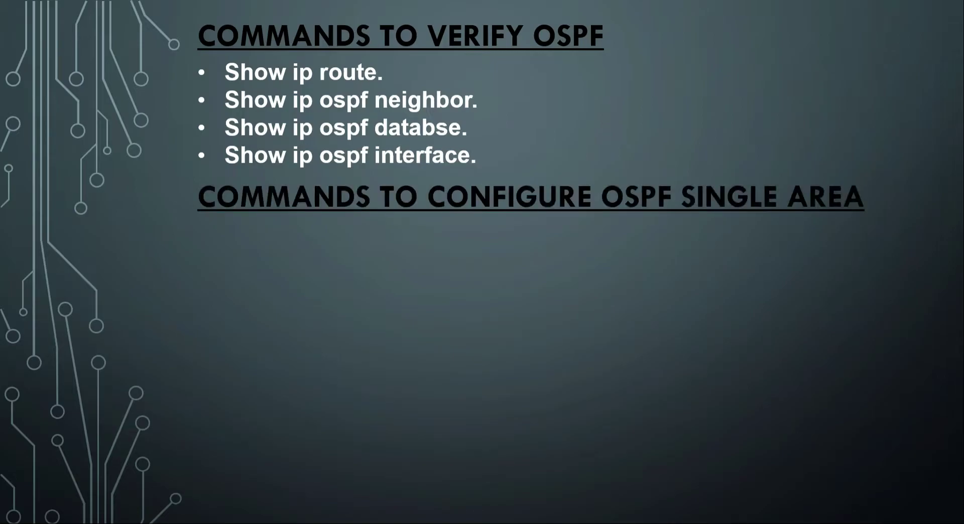
key("Right")
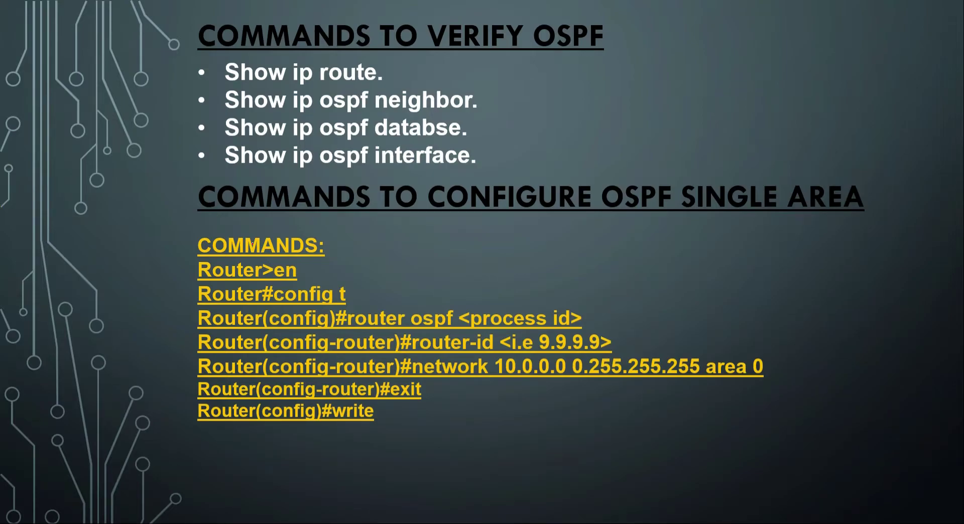
mouse_move(310, 274)
left_mouse_down()
mouse_move(335, 267)
mouse_move(387, 280)
left_mouse_up()
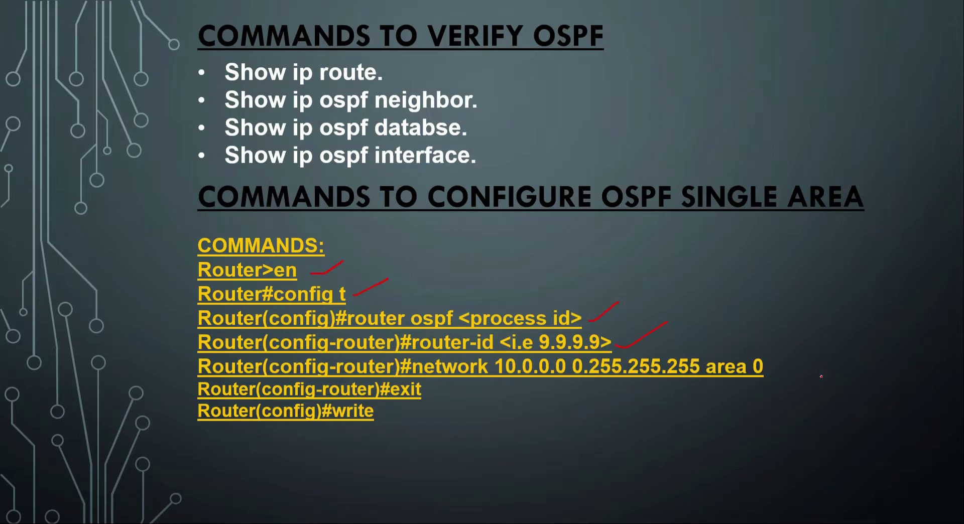
left_click_drag(779, 374, 800, 353)
key("Right")
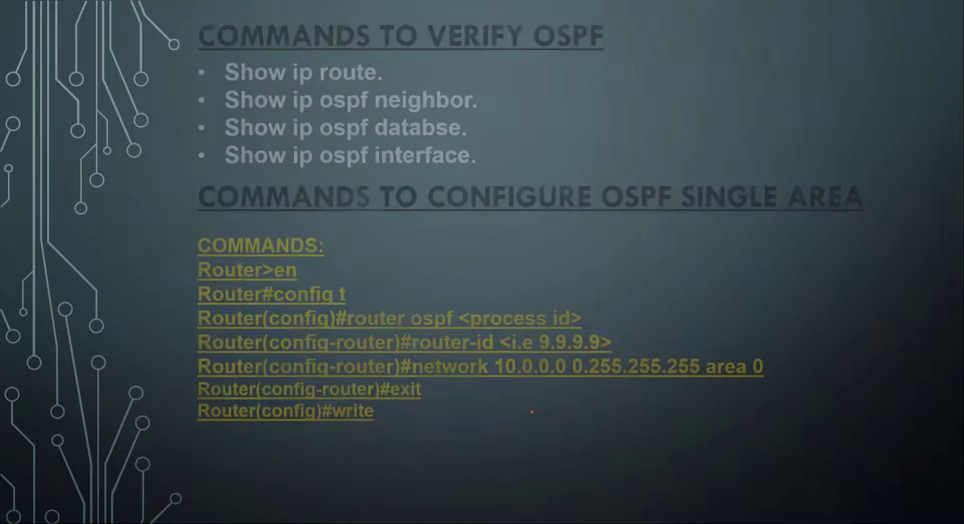